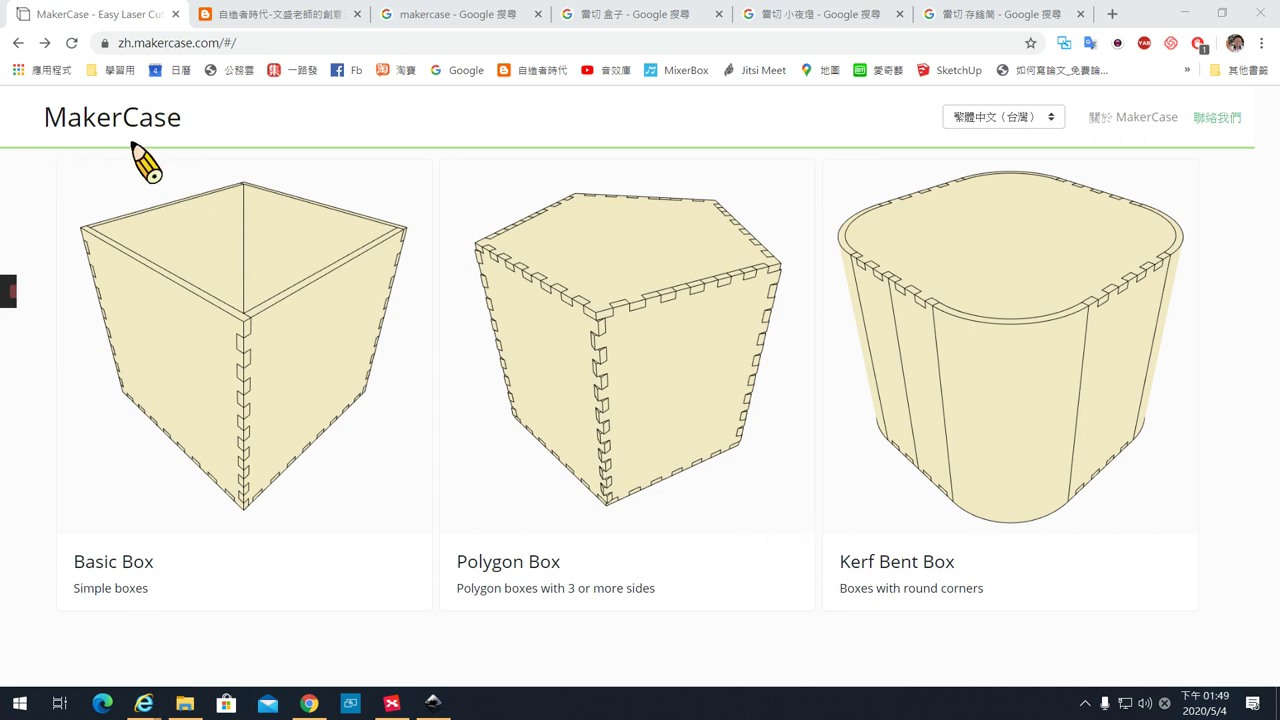
- Review the makercase Google results and select the query, then switch to the 自造者時代 blog
click(458, 16)
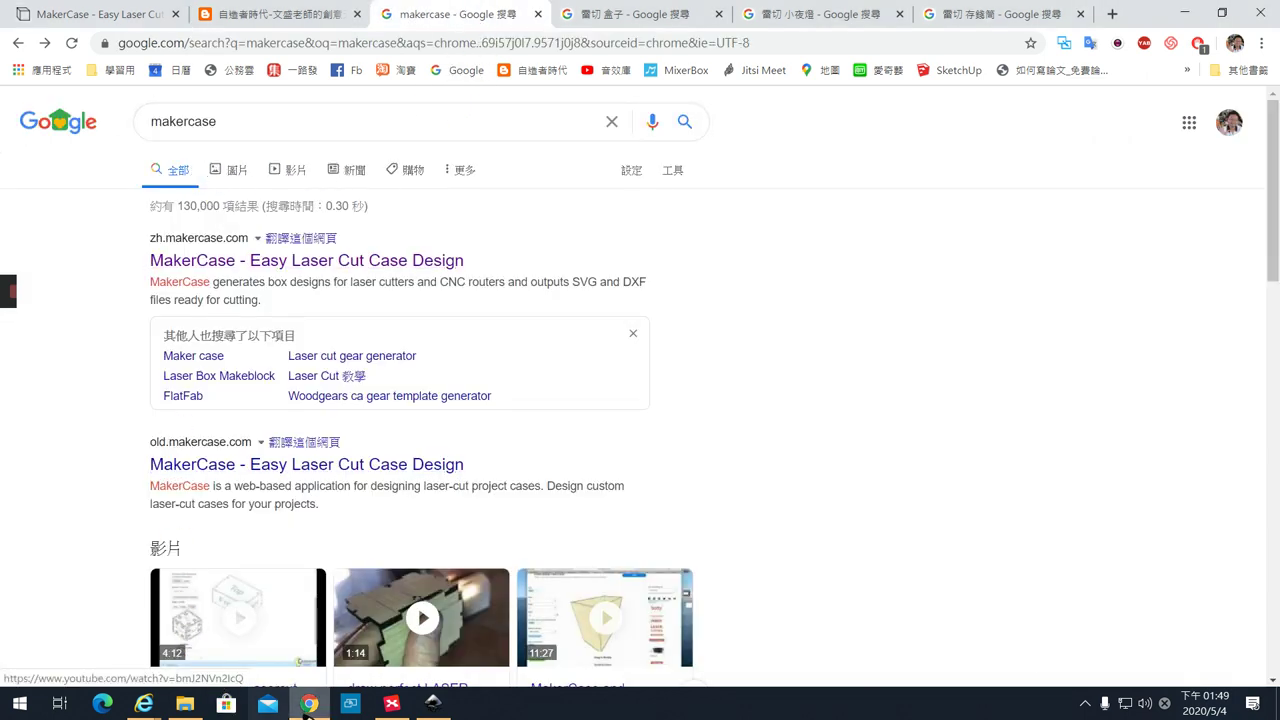
click(243, 130)
drag(243, 130, 146, 123)
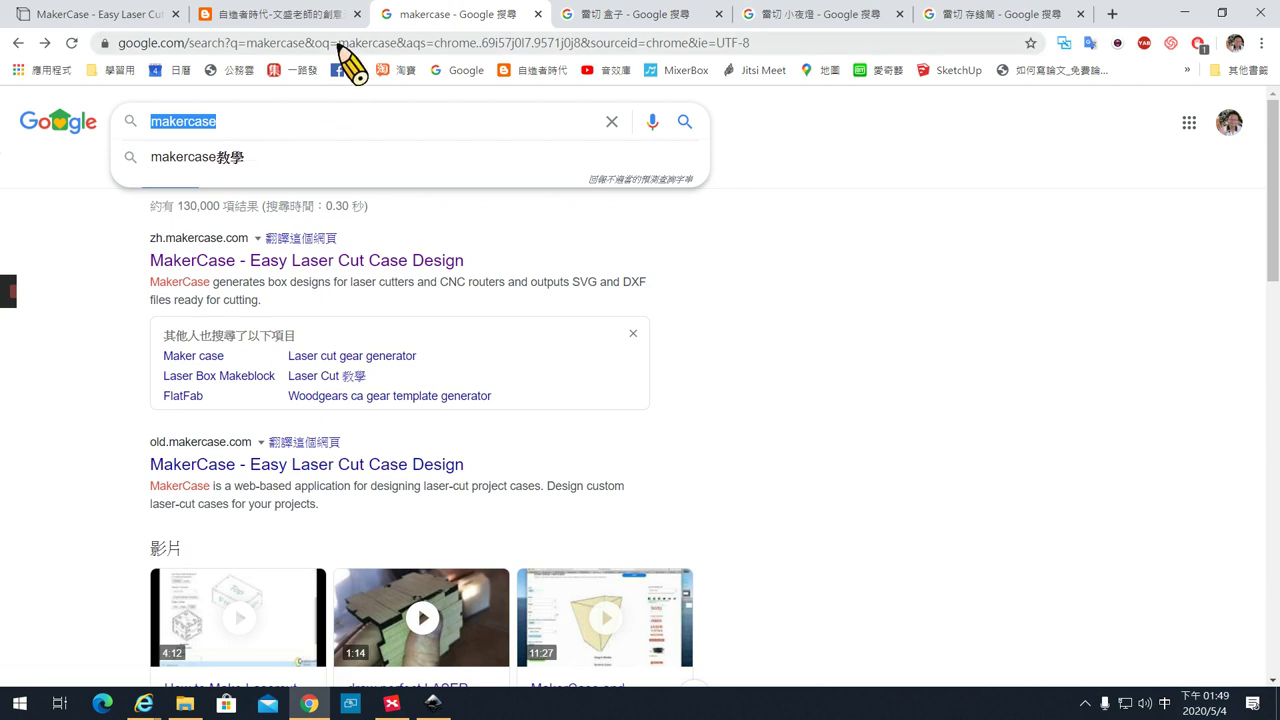
click(318, 15)
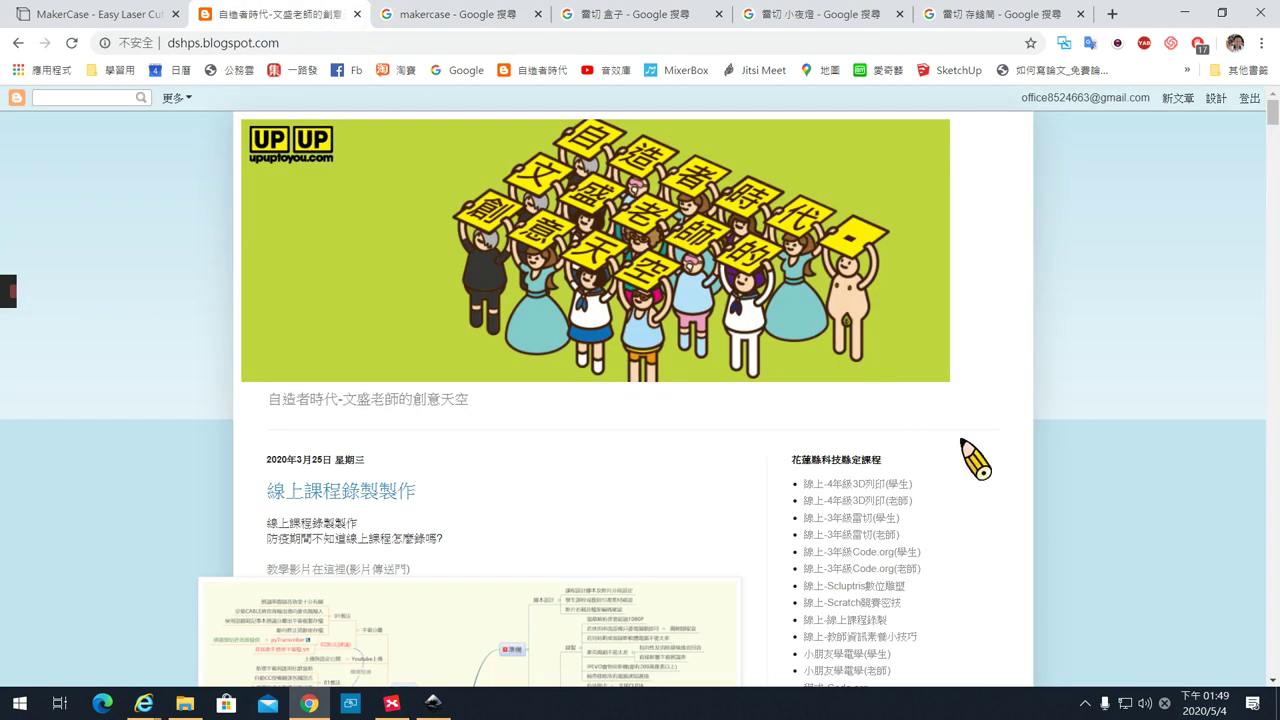
- Scroll down the blog post's mind map, then return to the MakerCase box gallery
scroll(957, 492, down, 4)
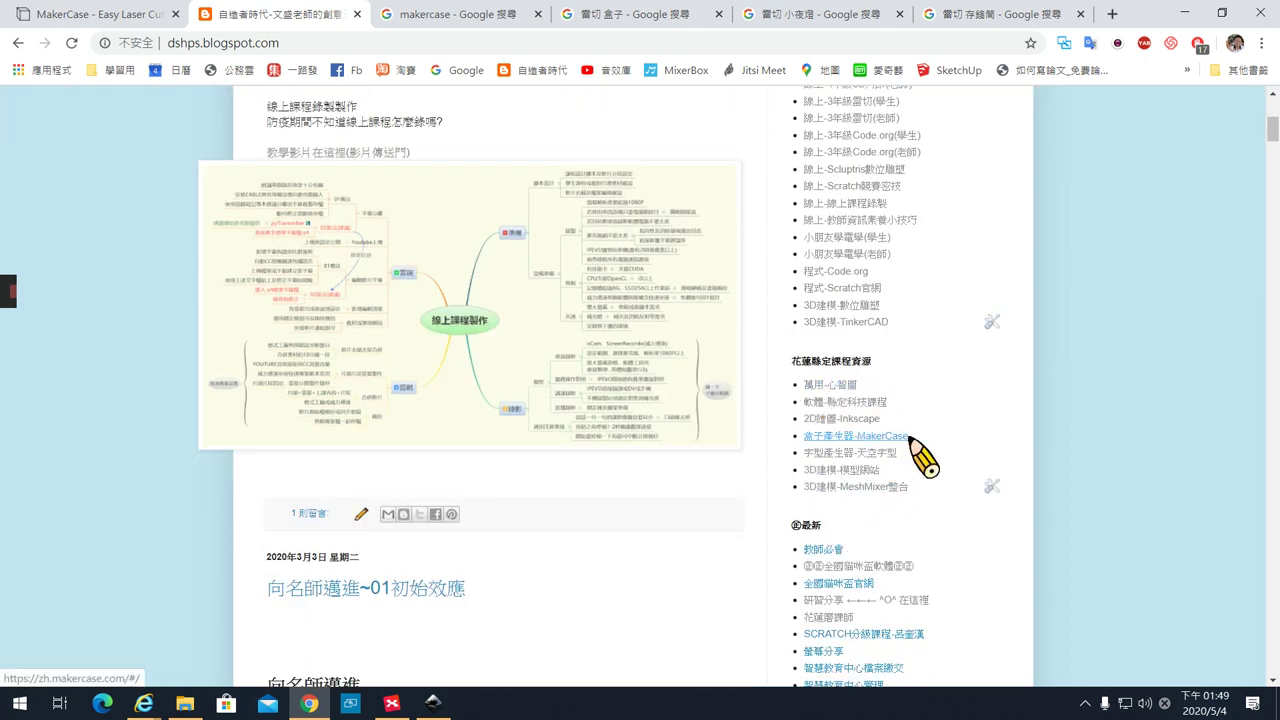
click(131, 15)
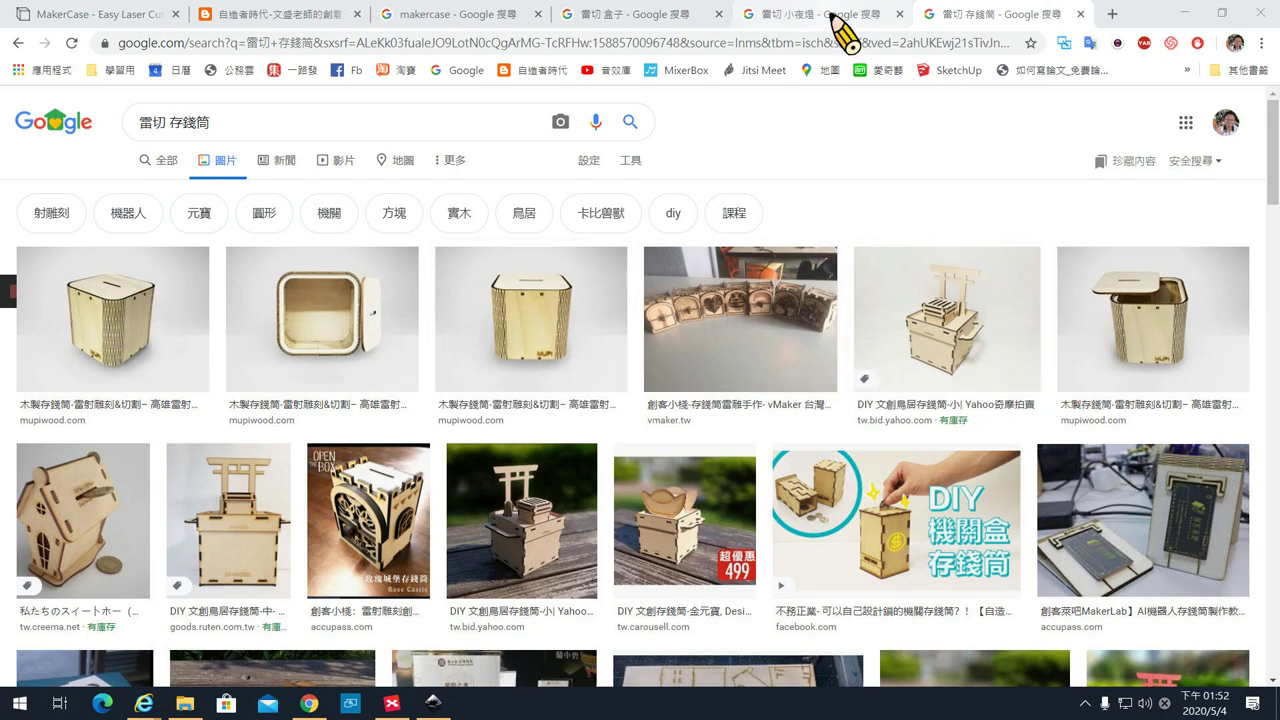
- Switch to the Google image results for laser-cut night lamps (雷切 小夜燈)
click(832, 18)
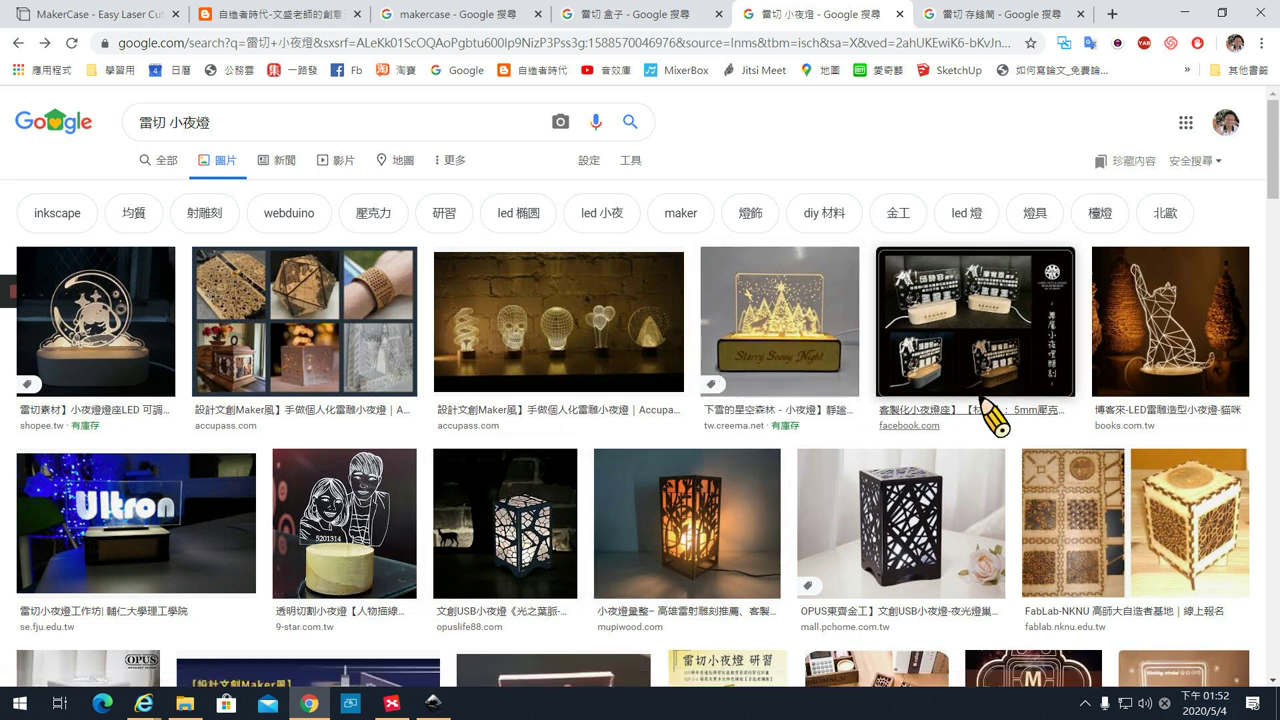
- View the 雷切 盒子 laser-cut box images, then return to the makercase search results
click(655, 15)
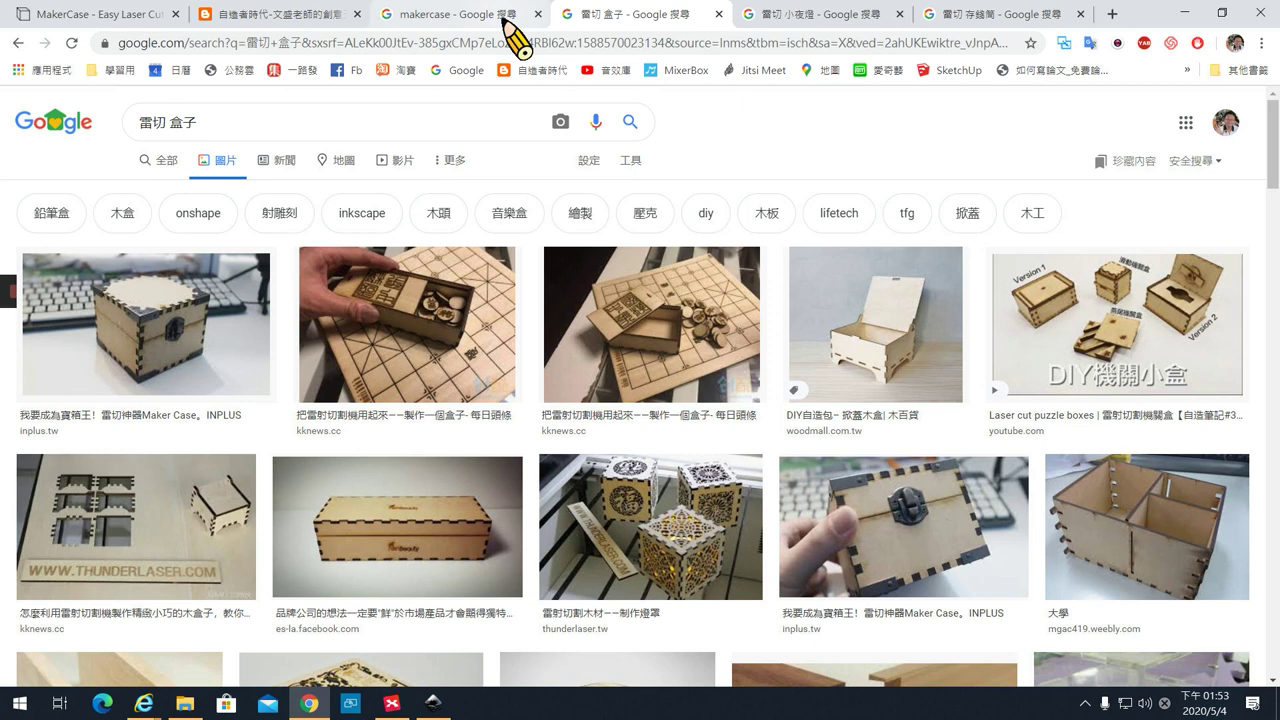
click(505, 20)
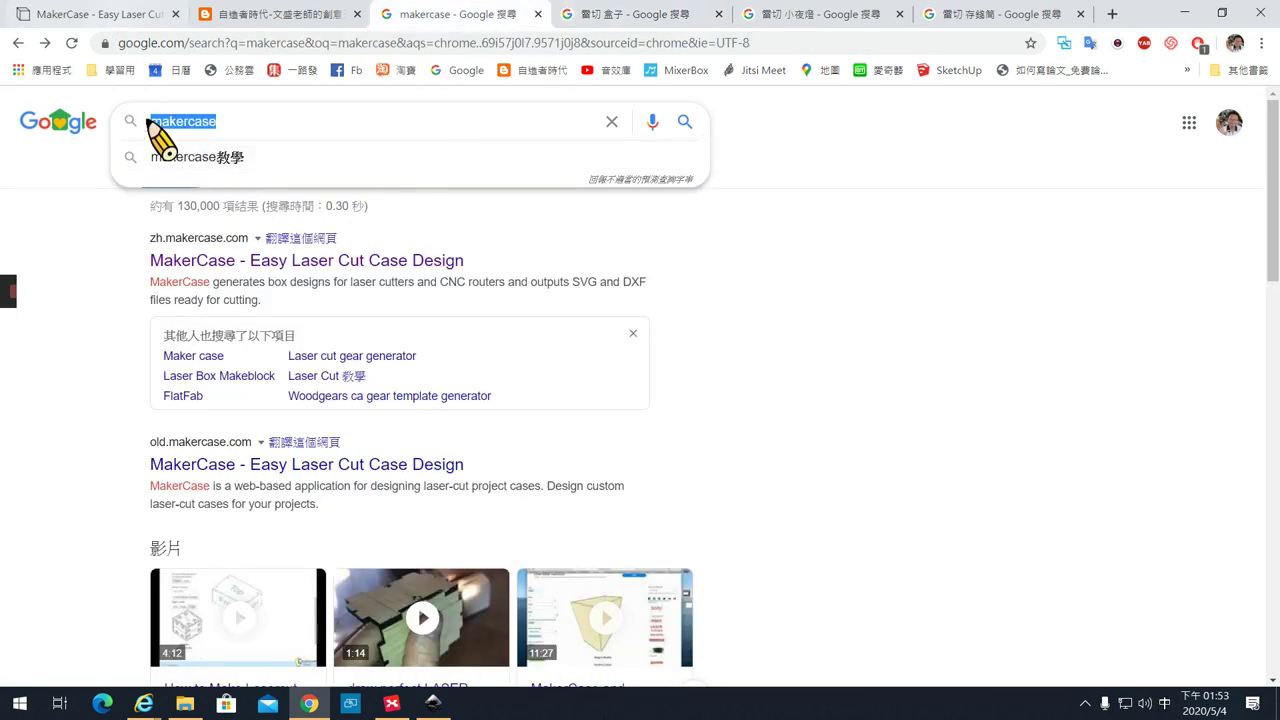
- Select the makercase query text, then go back to the MakerCase box gallery
drag(240, 130, 134, 129)
click(118, 18)
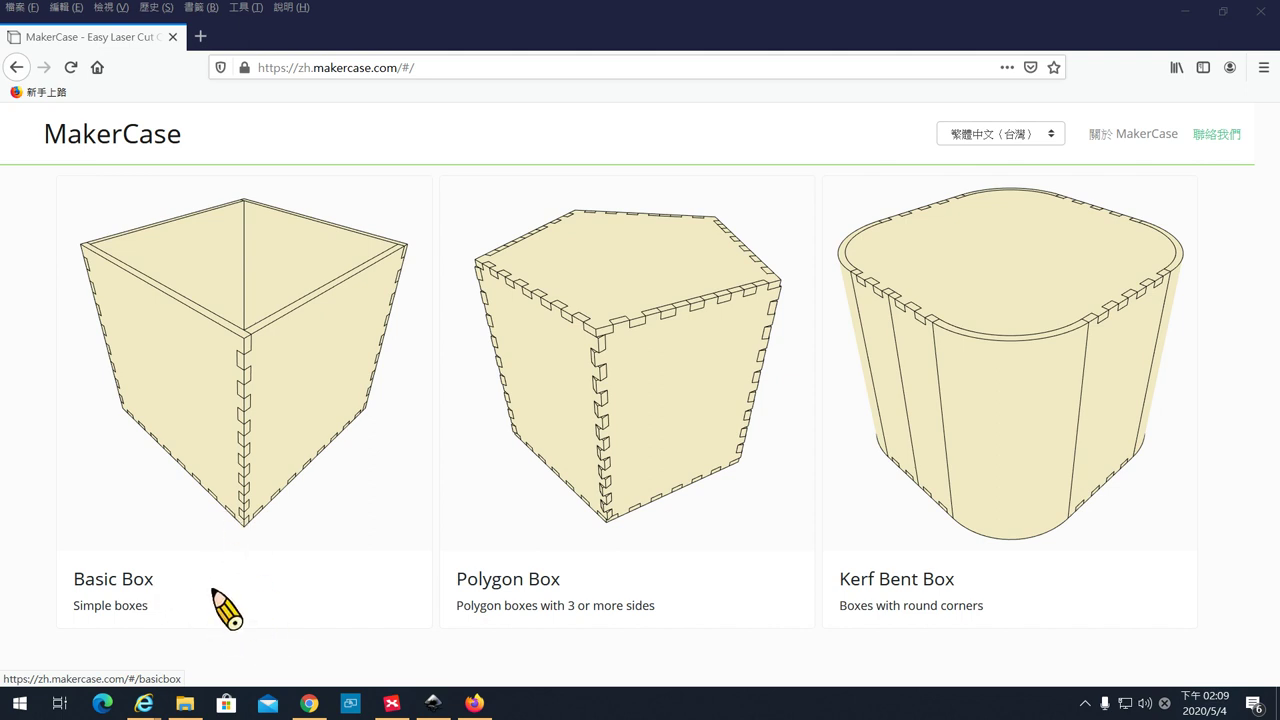
- Open the Basic Box designer and switch units to 公制 (millimetres), showing 101.6 mm sides
click(215, 595)
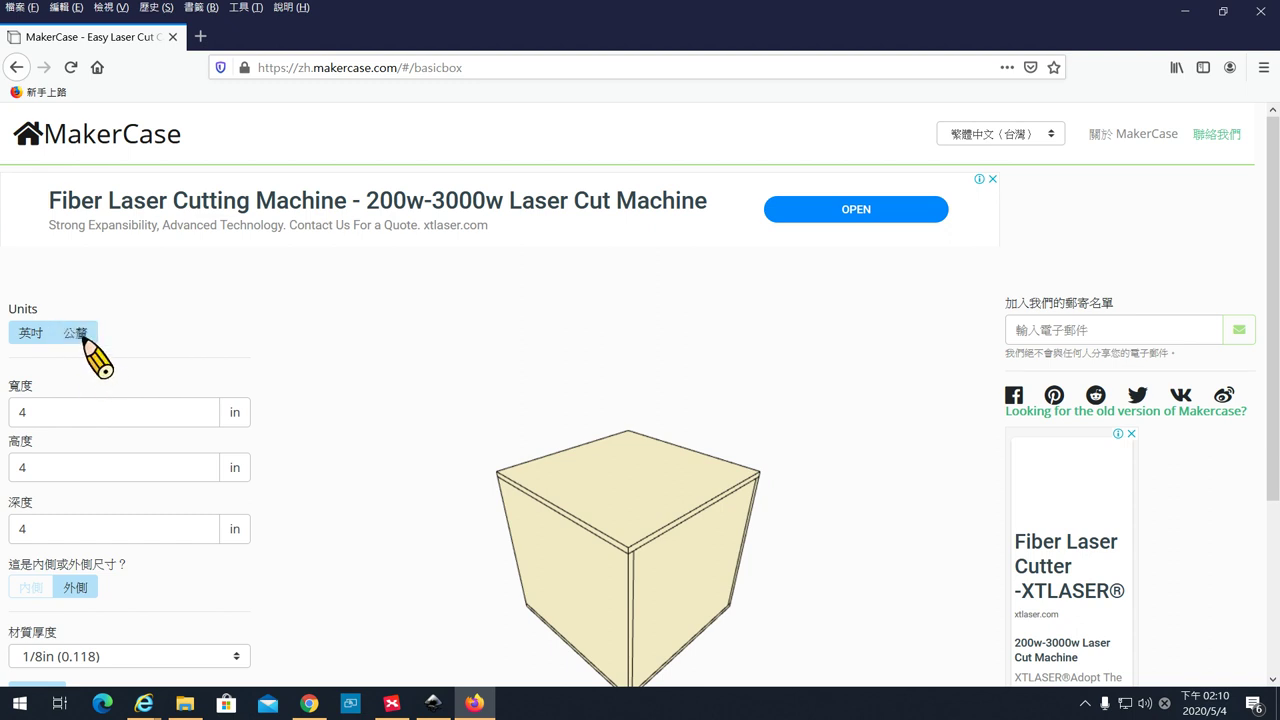
click(76, 333)
scroll(260, 355, down, 2)
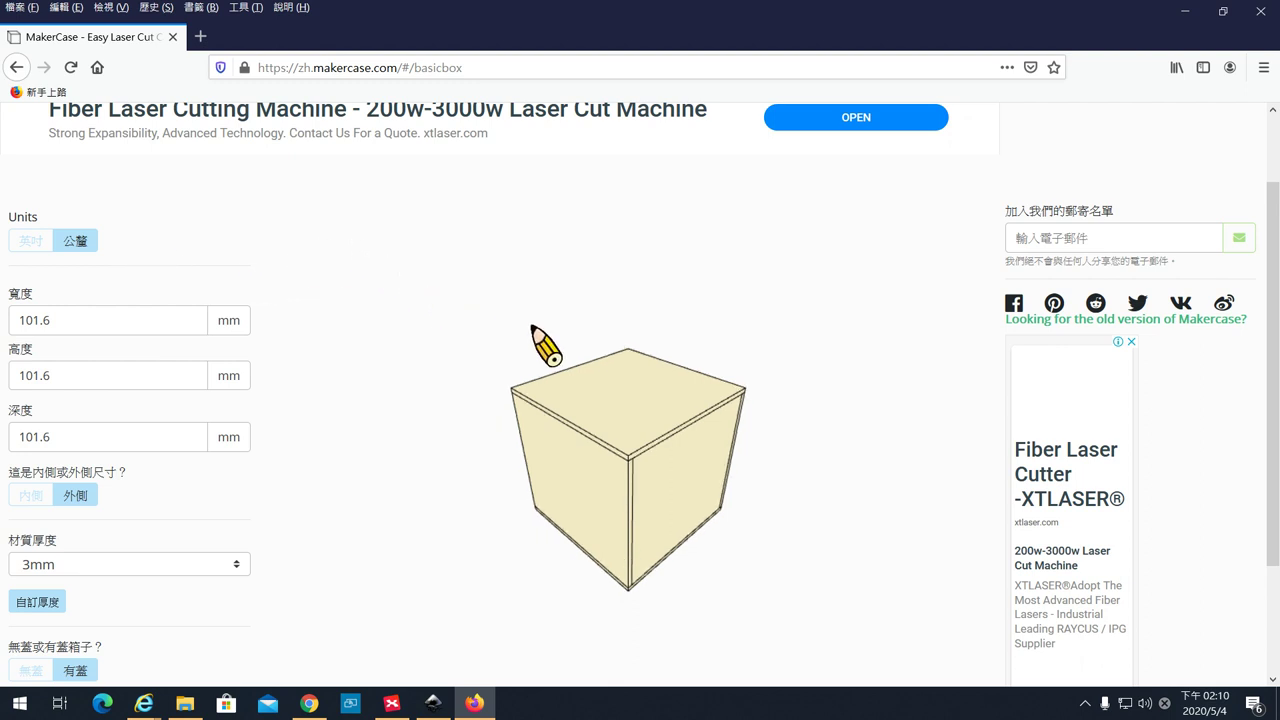
drag(1274, 286, 1276, 330)
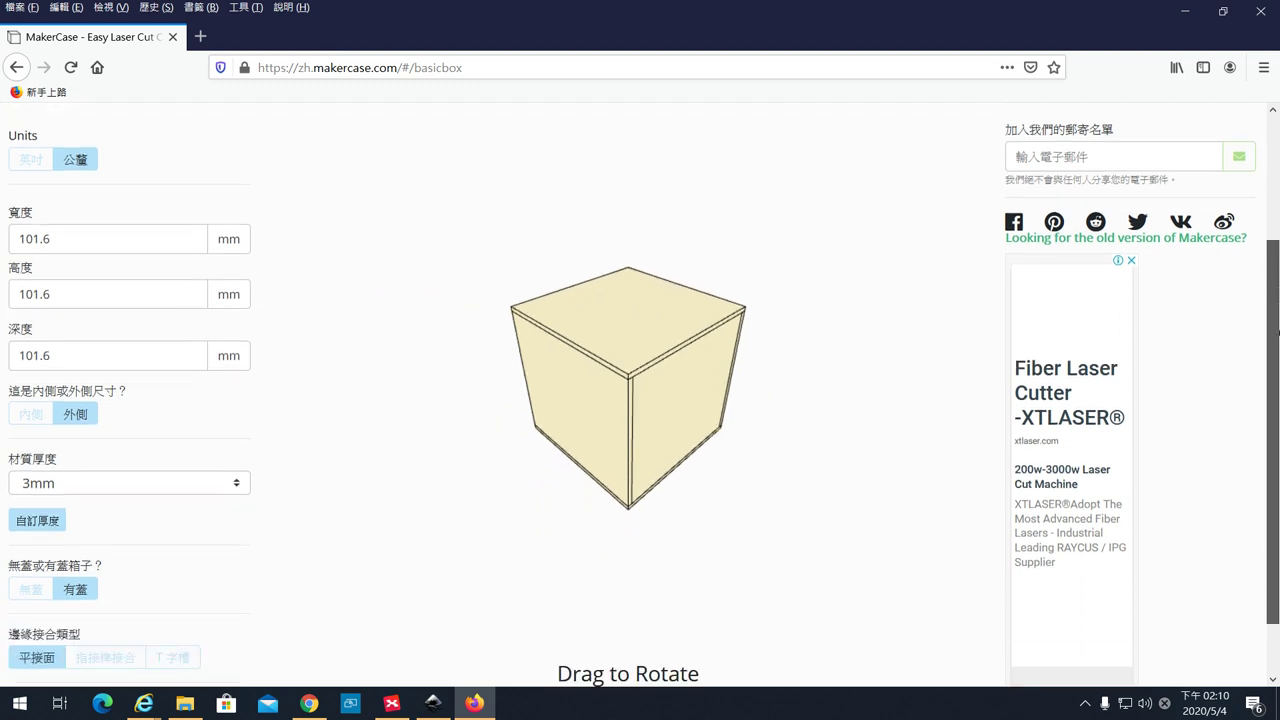
- Zoom and rotate the preview to inspect the 101.6 mm cube and its top, then select the width
scroll(714, 423, up, 5)
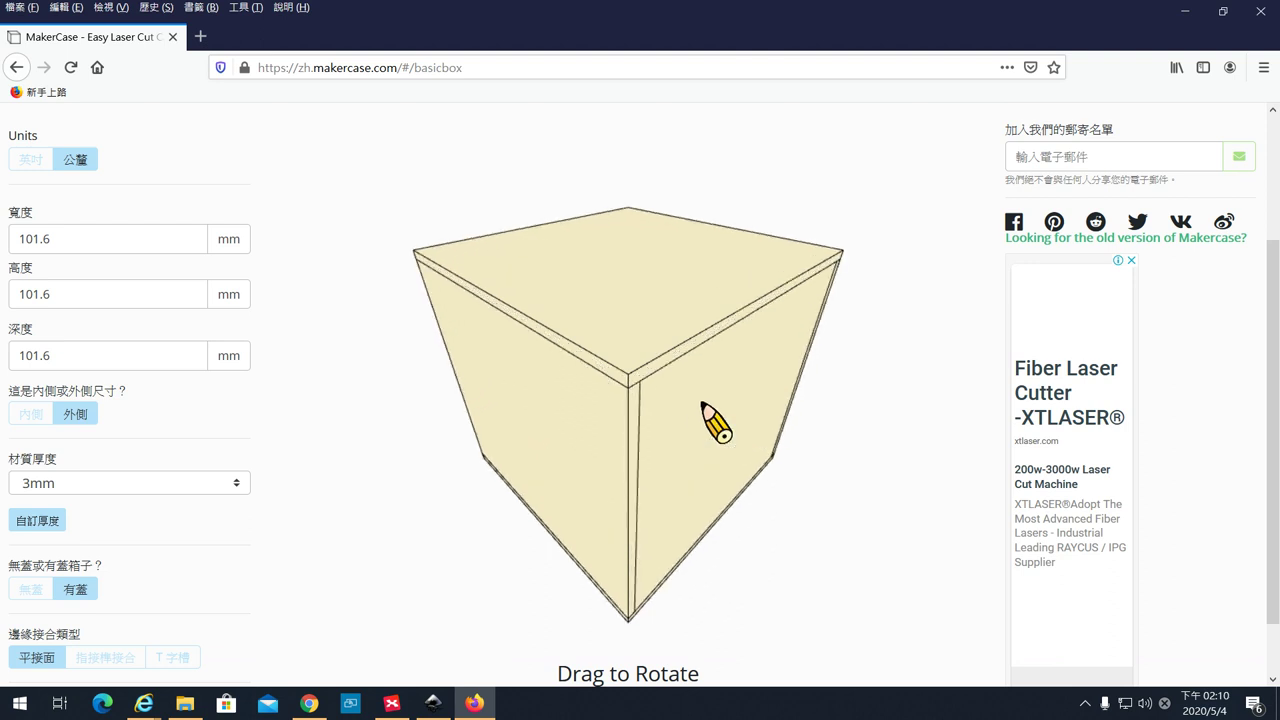
scroll(714, 423, up, 3)
scroll(714, 423, down, 8)
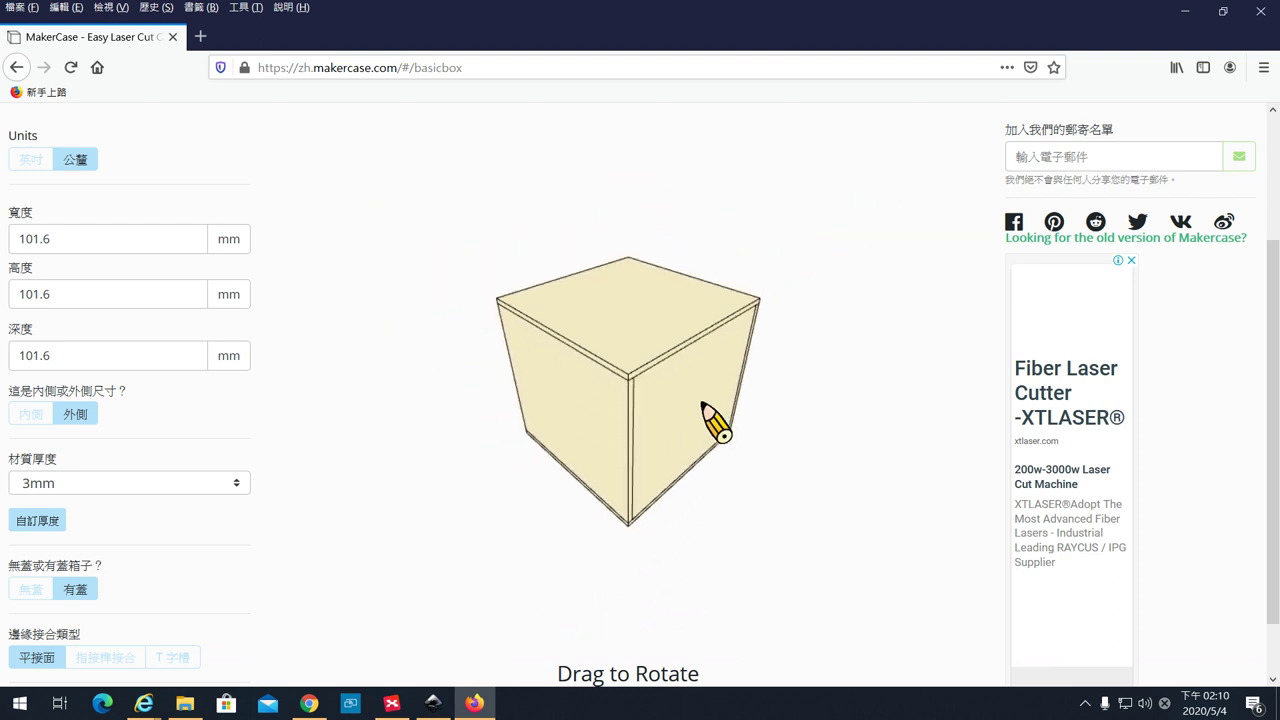
scroll(714, 423, up, 5)
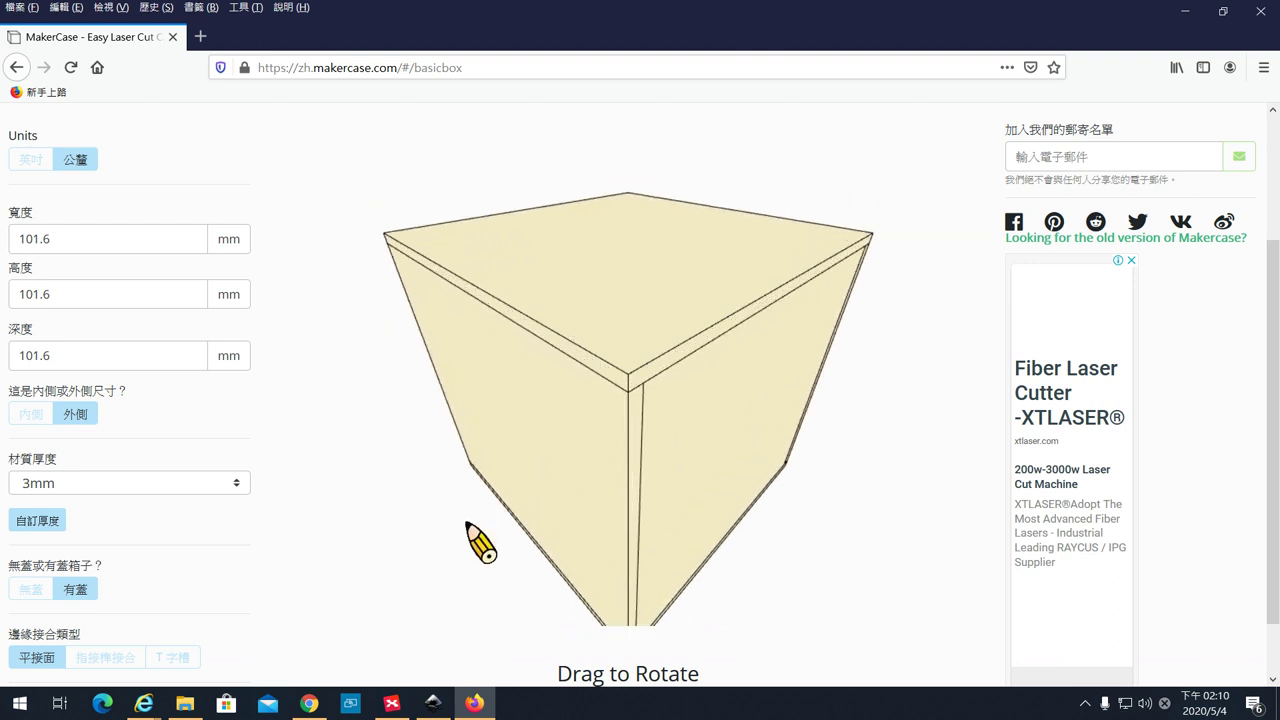
drag(467, 523, 503, 527)
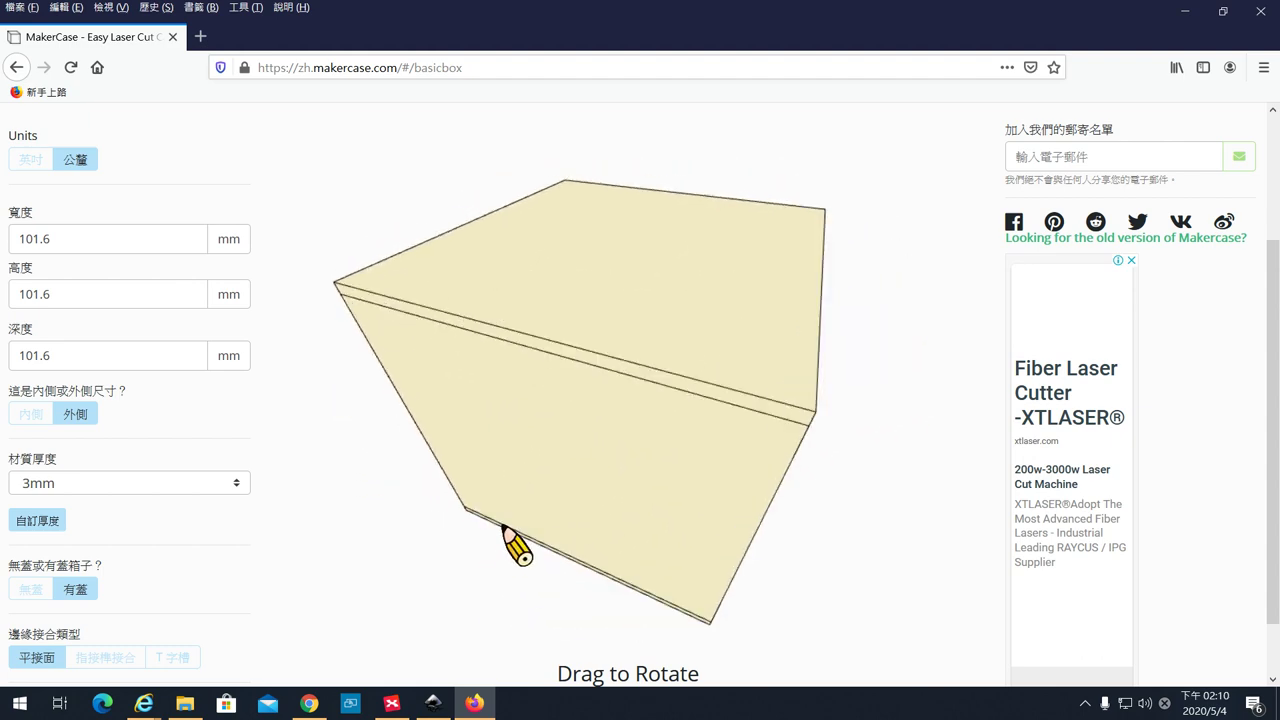
drag(569, 460, 460, 438)
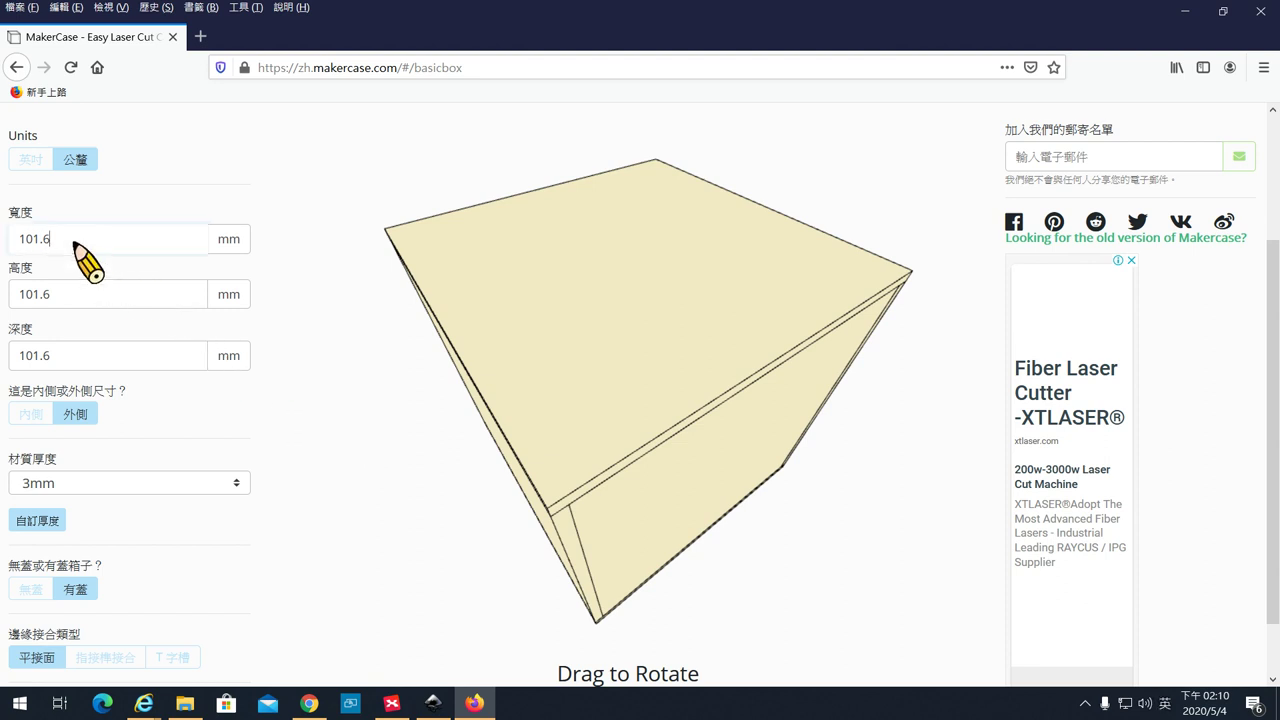
drag(74, 242, 3, 244)
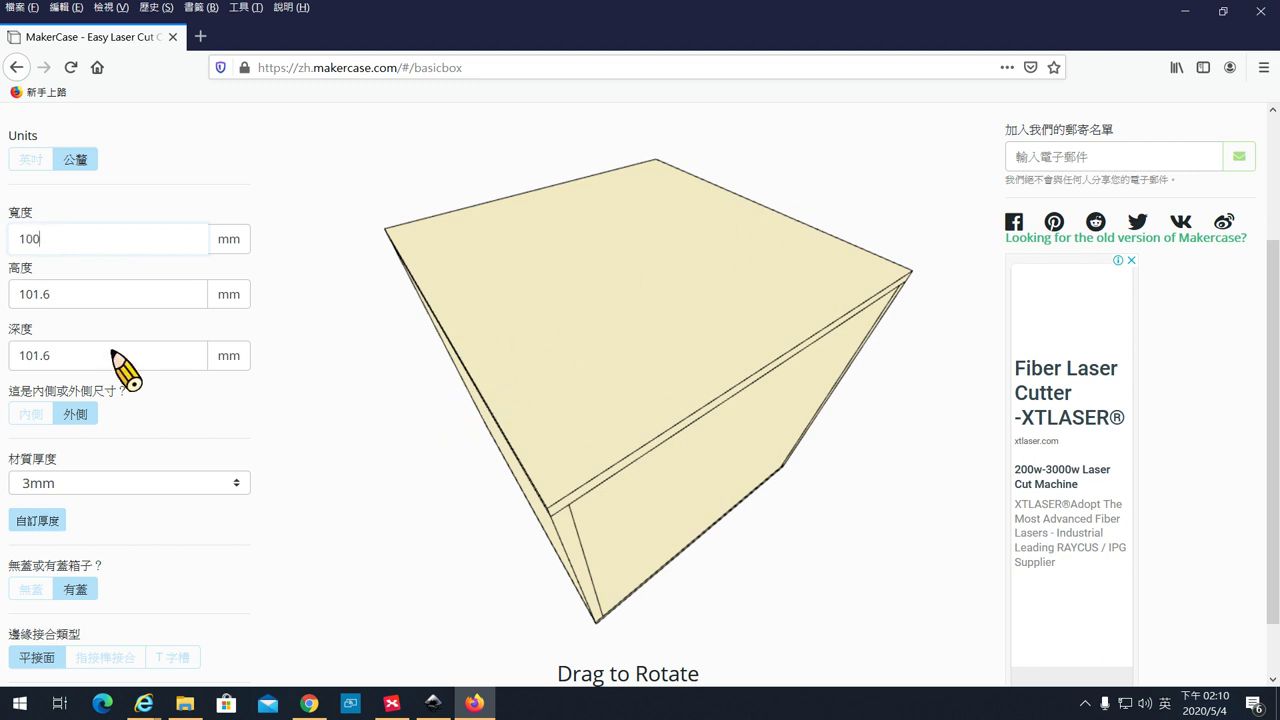
- Apply the 100 mm width, then replace the 101.6 height and depth with 50 and 60 mm
click(110, 293)
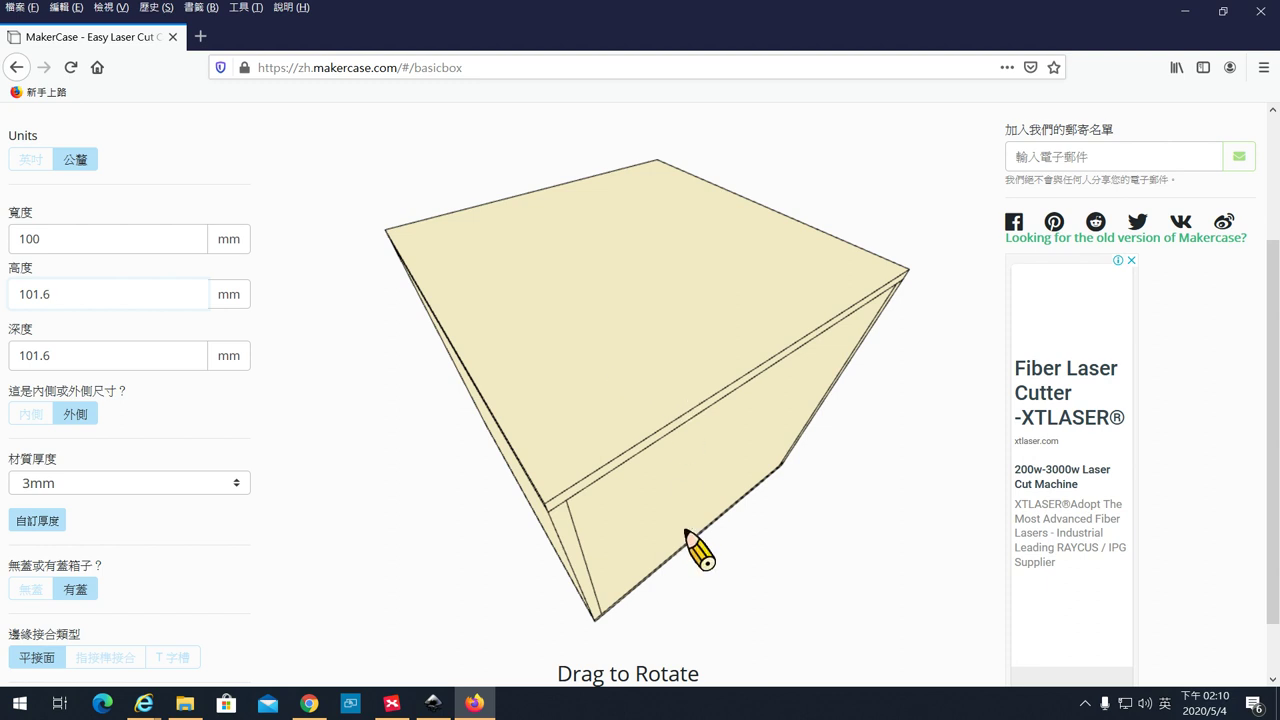
drag(62, 301, 3, 302)
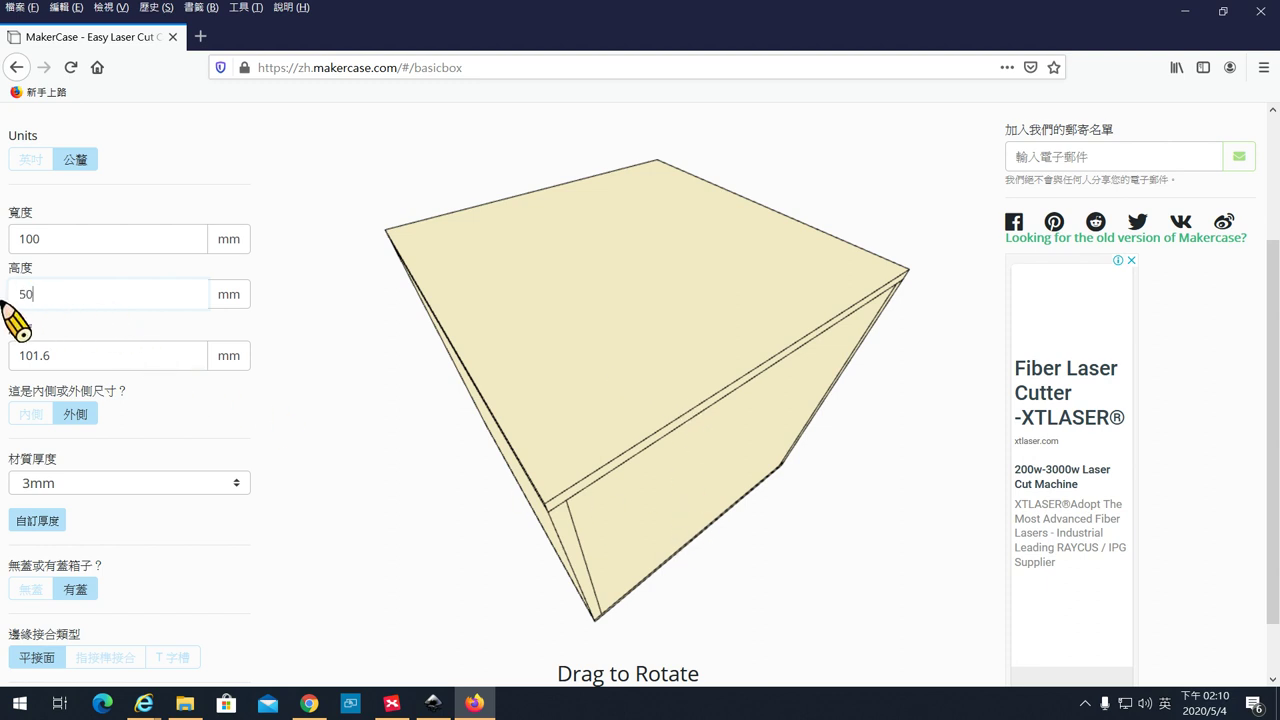
text(50)
drag(100, 364, 3, 368)
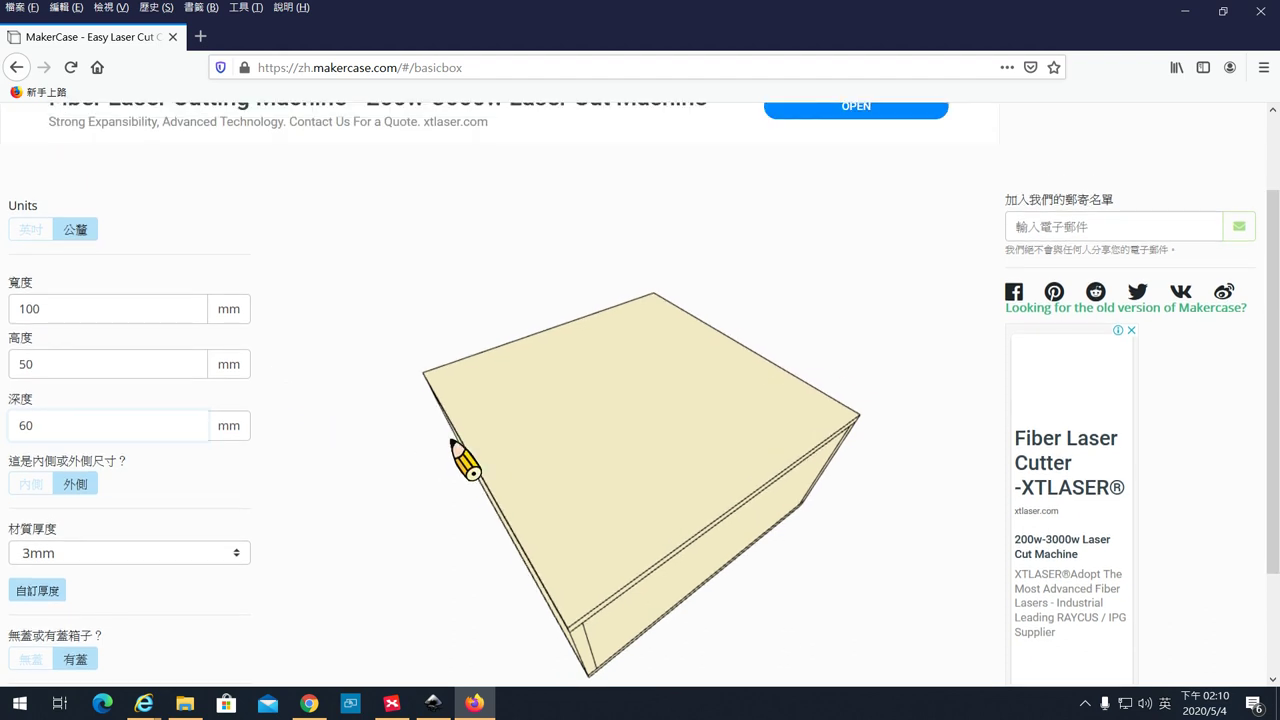
click(834, 620)
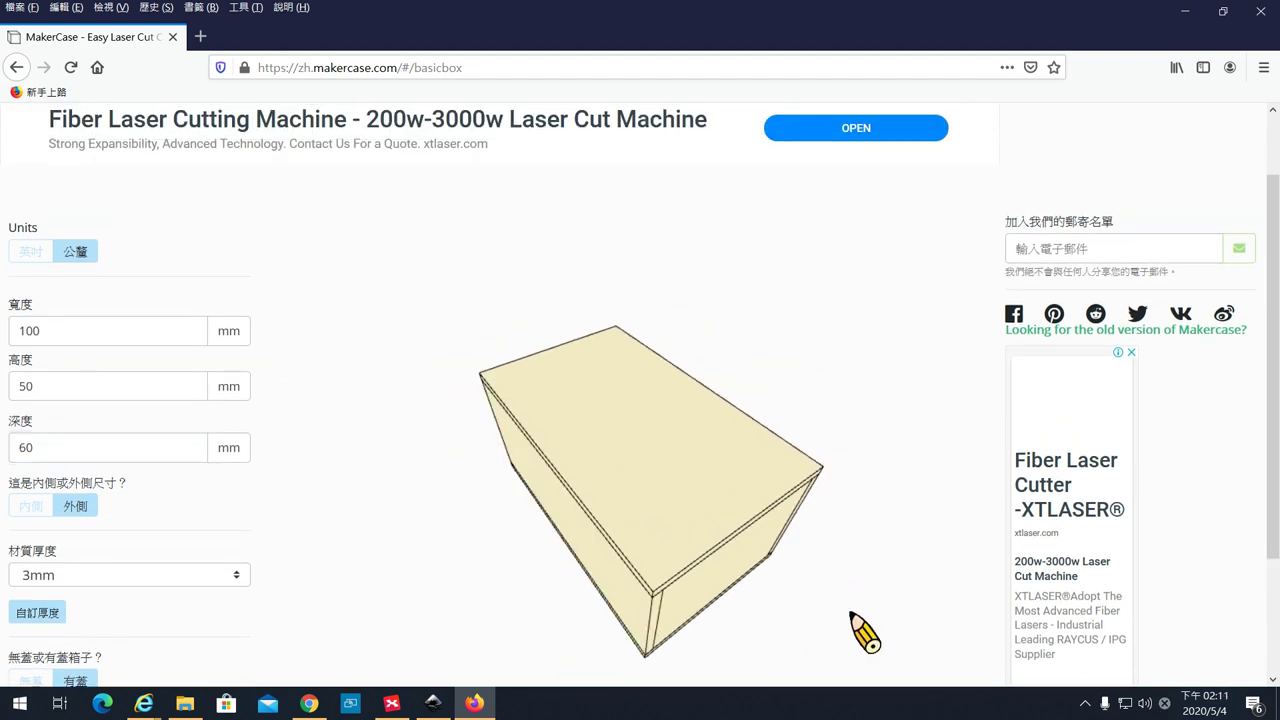
mouse_move(852, 614)
mouse_down()
mouse_move(922, 610)
mouse_move(670, 632)
mouse_move(738, 630)
mouse_move(665, 645)
mouse_up()
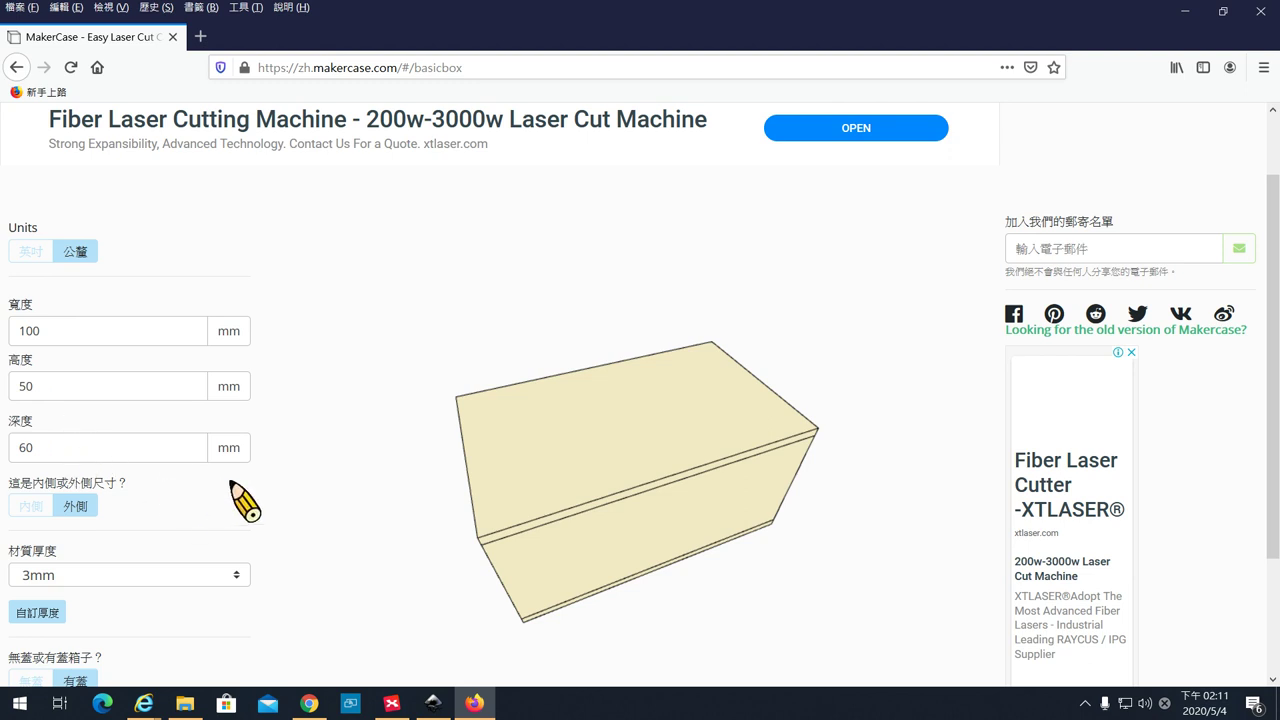
- Scroll down the page to review the 100×50×60 mm box's material and edge settings
scroll(300, 495, down, 1)
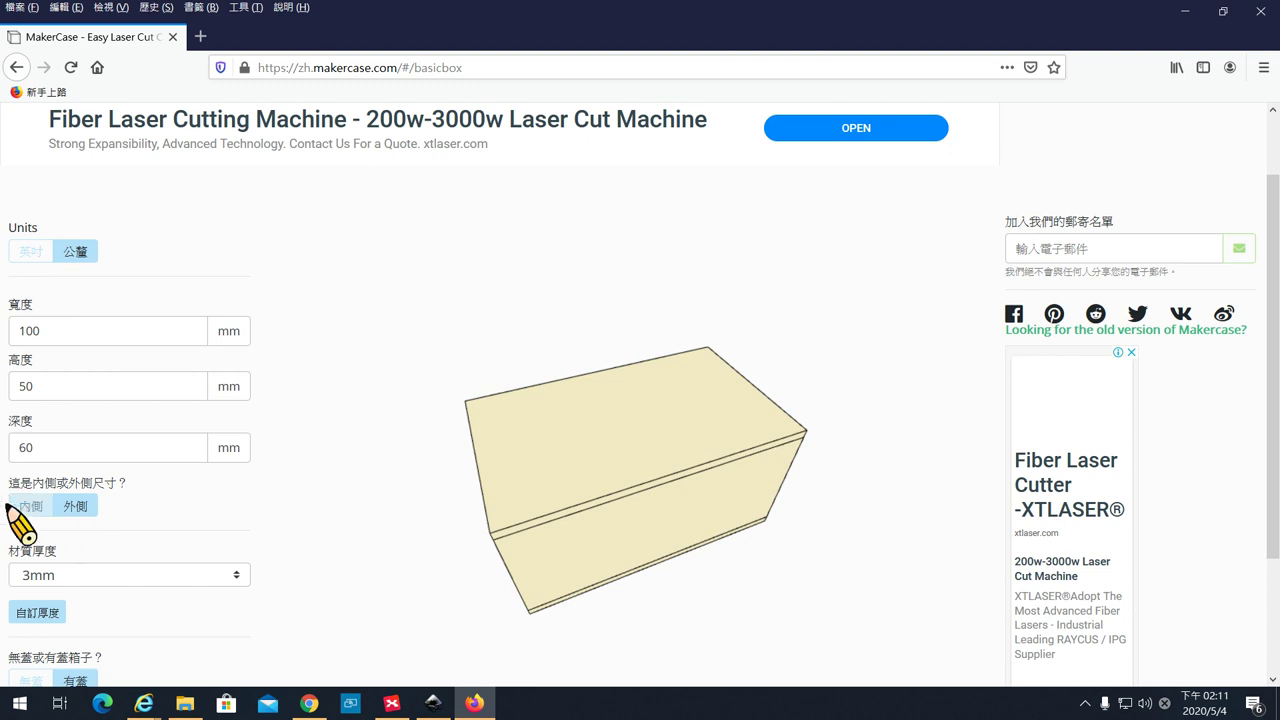
drag(1276, 288, 1276, 396)
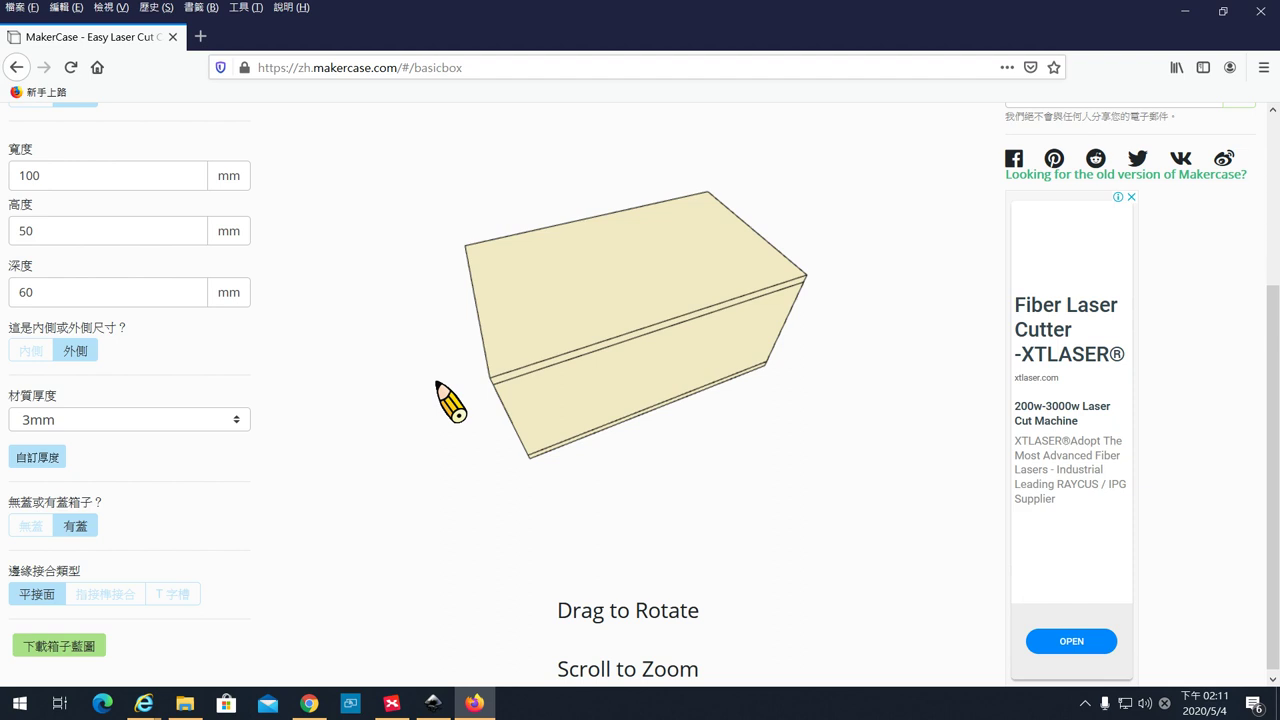
click(42, 357)
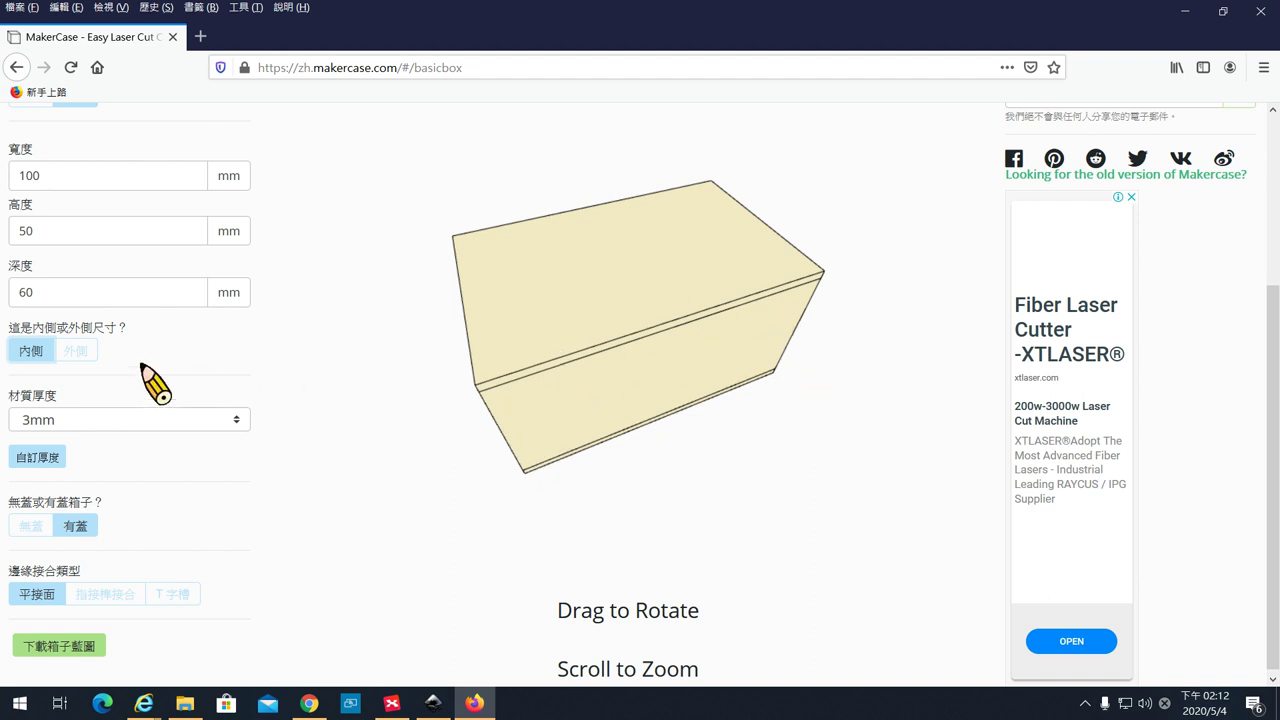
click(75, 350)
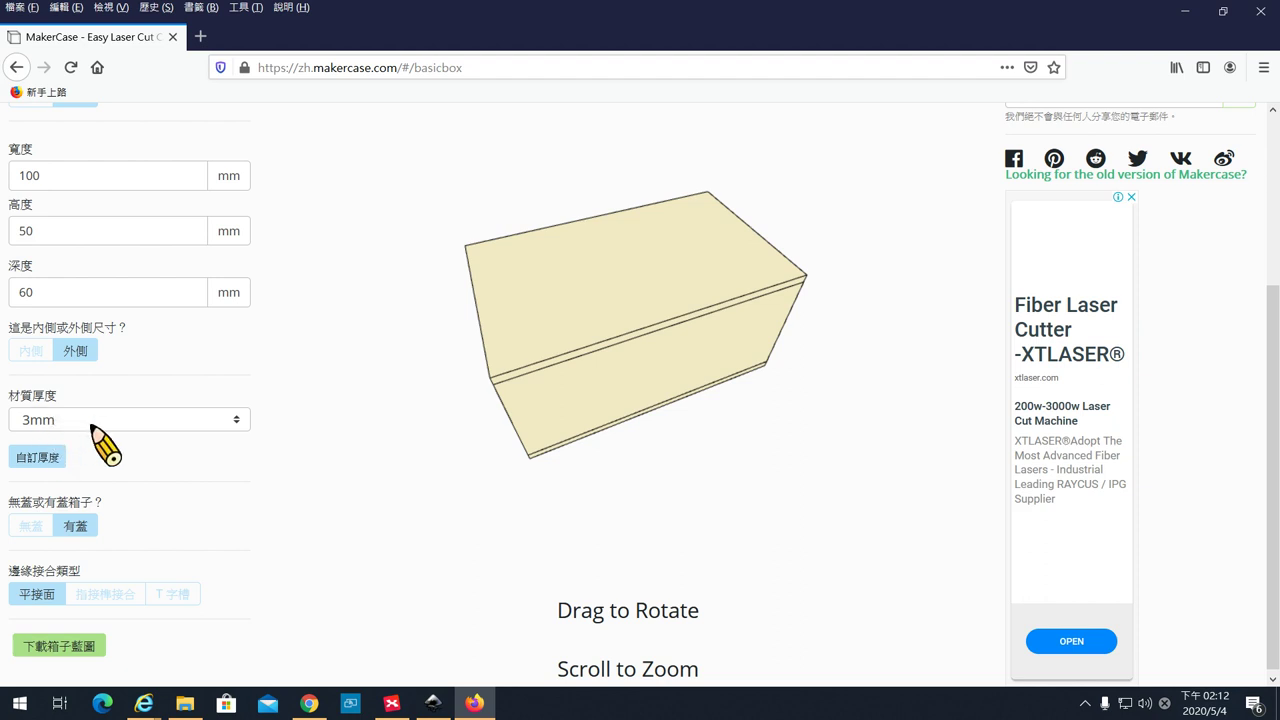
- Reselect 3mm in the 材質厚度 list and set the lid option to 無蓋
click(88, 424)
click(87, 442)
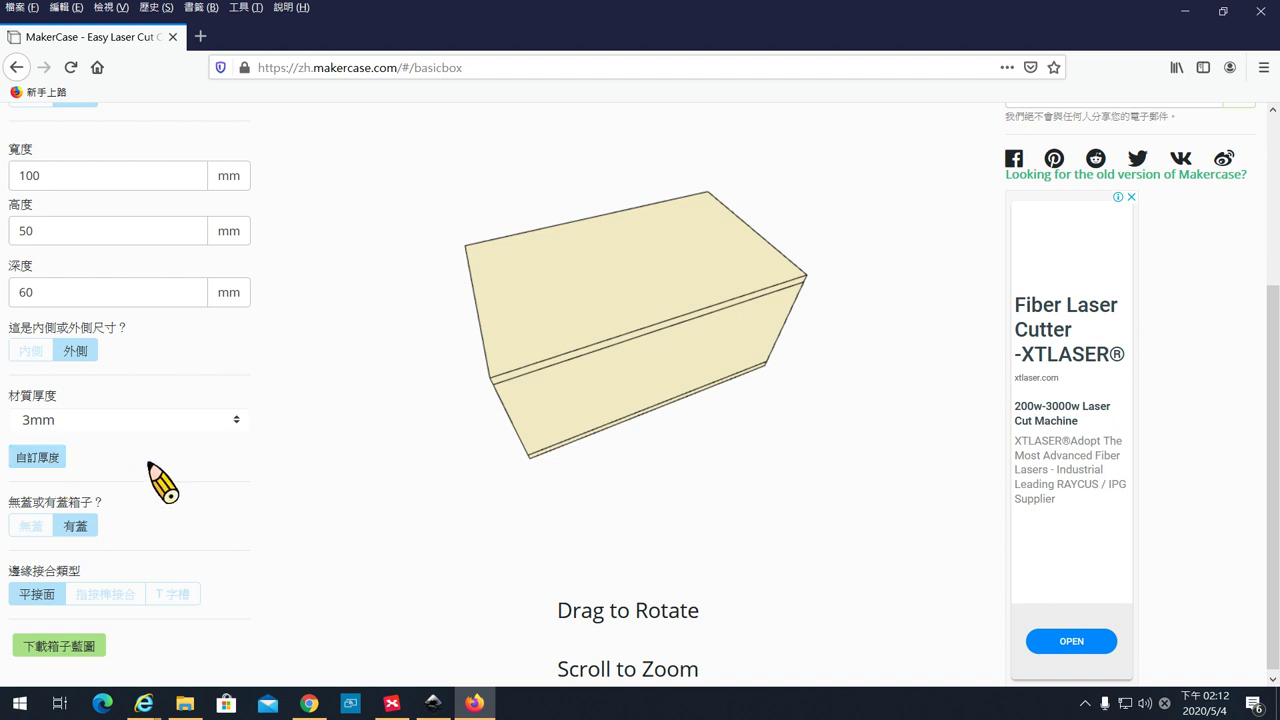
click(36, 525)
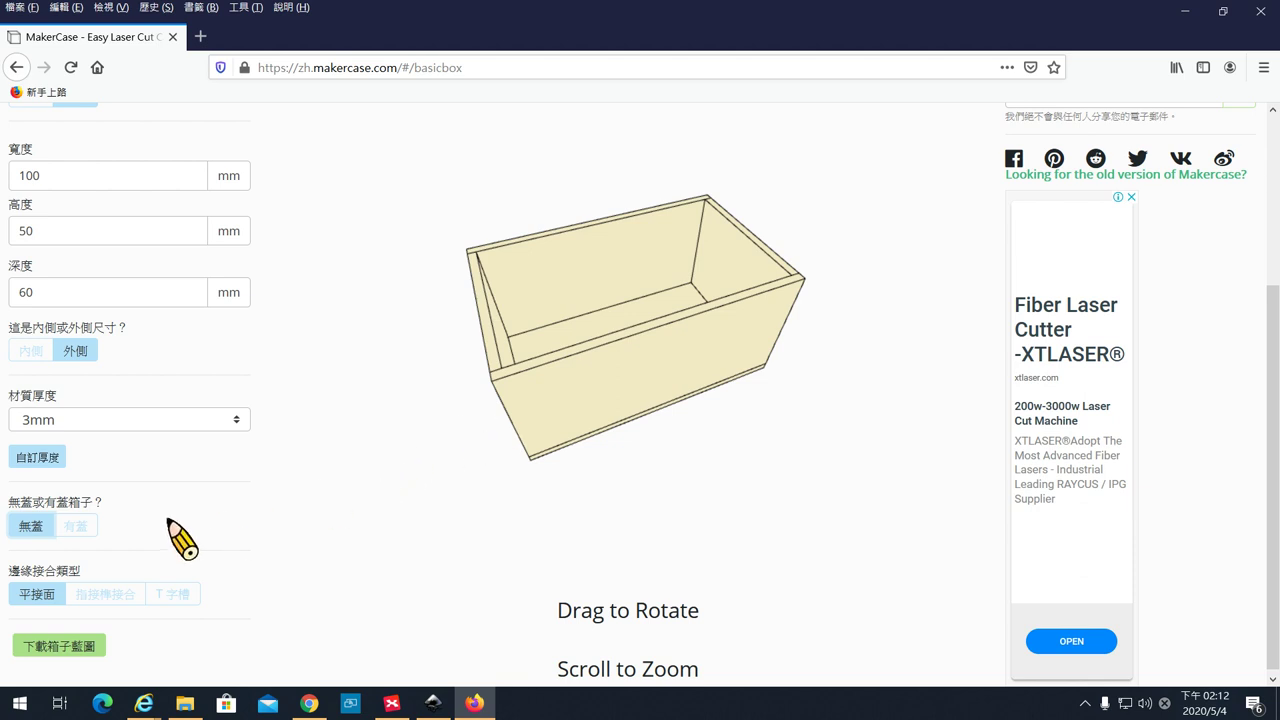
- Switch the box back to lidded (有蓋) and rotate the preview to inspect the closed top
click(80, 525)
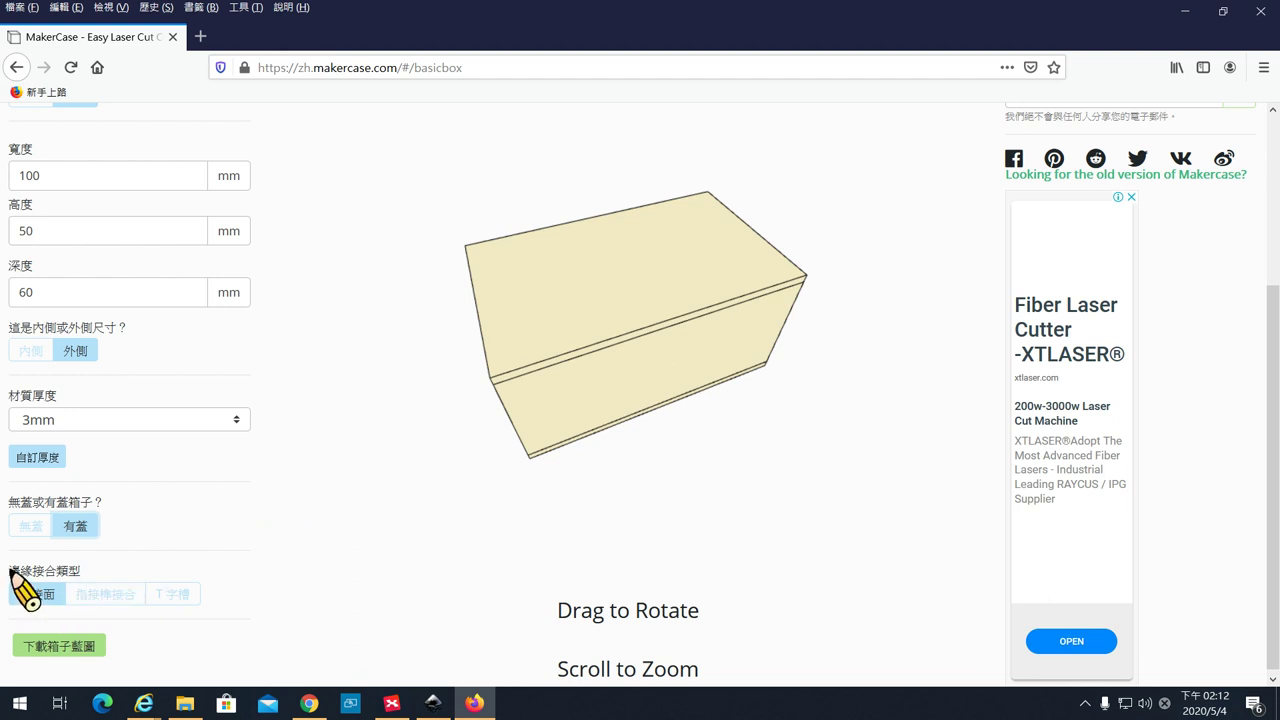
drag(10, 568, 114, 576)
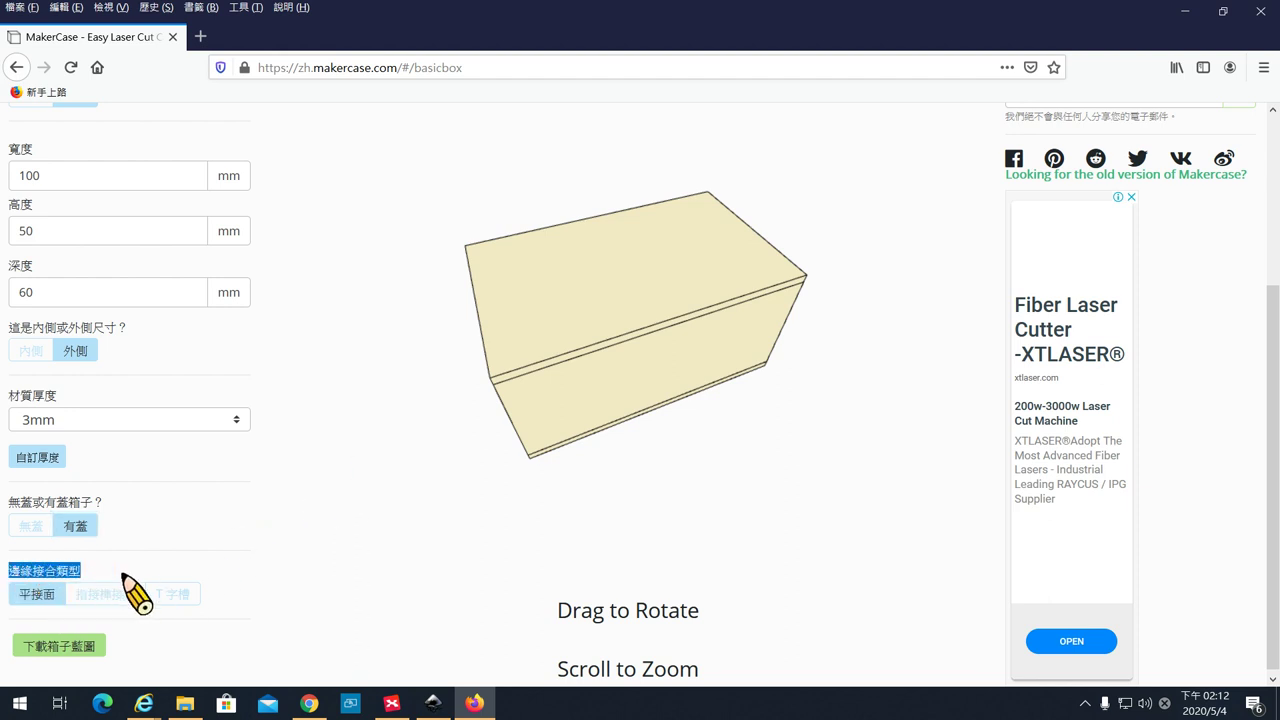
click(536, 530)
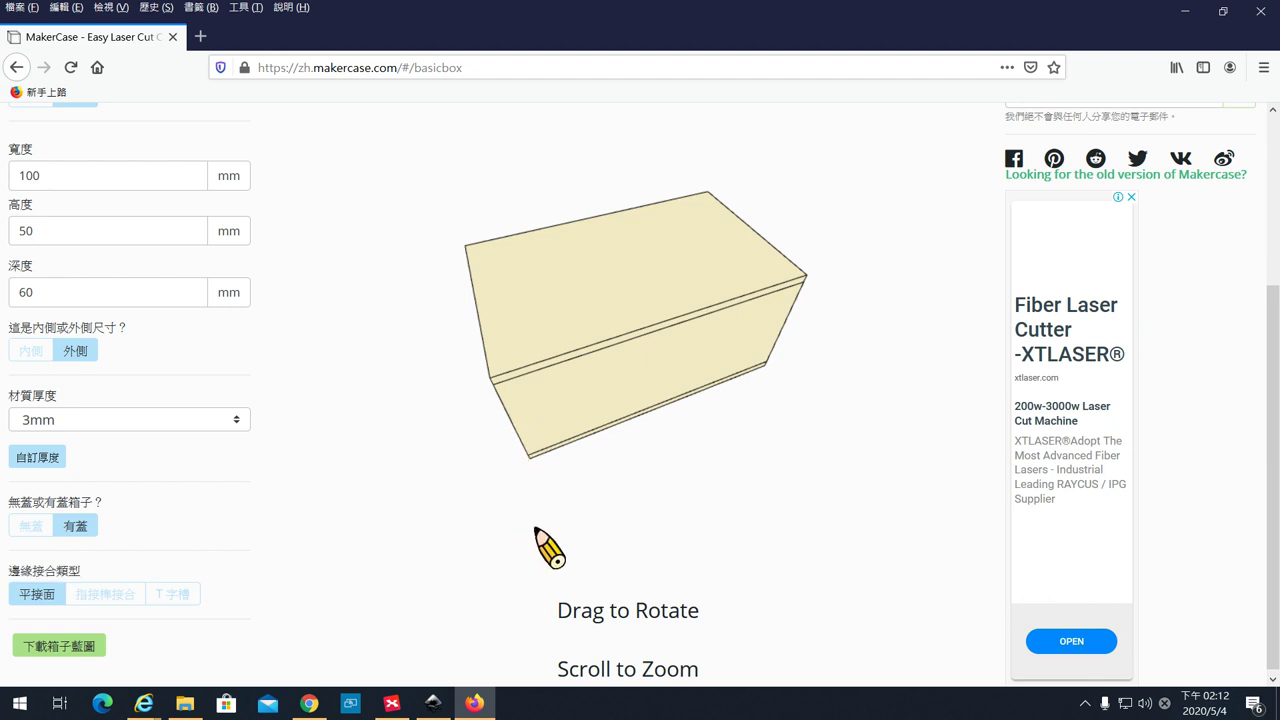
mouse_move(536, 530)
mouse_down()
mouse_move(594, 530)
mouse_move(590, 520)
mouse_up()
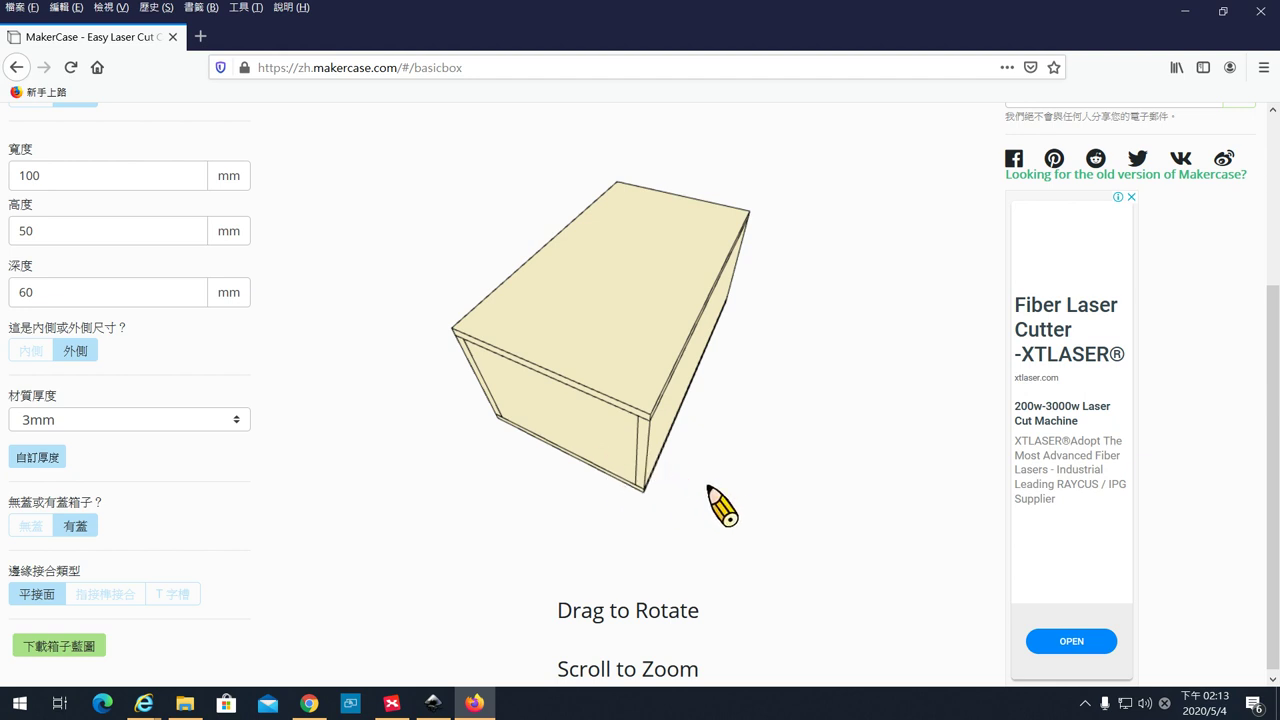
mouse_move(711, 491)
mouse_down()
mouse_move(606, 503)
mouse_move(692, 491)
mouse_up()
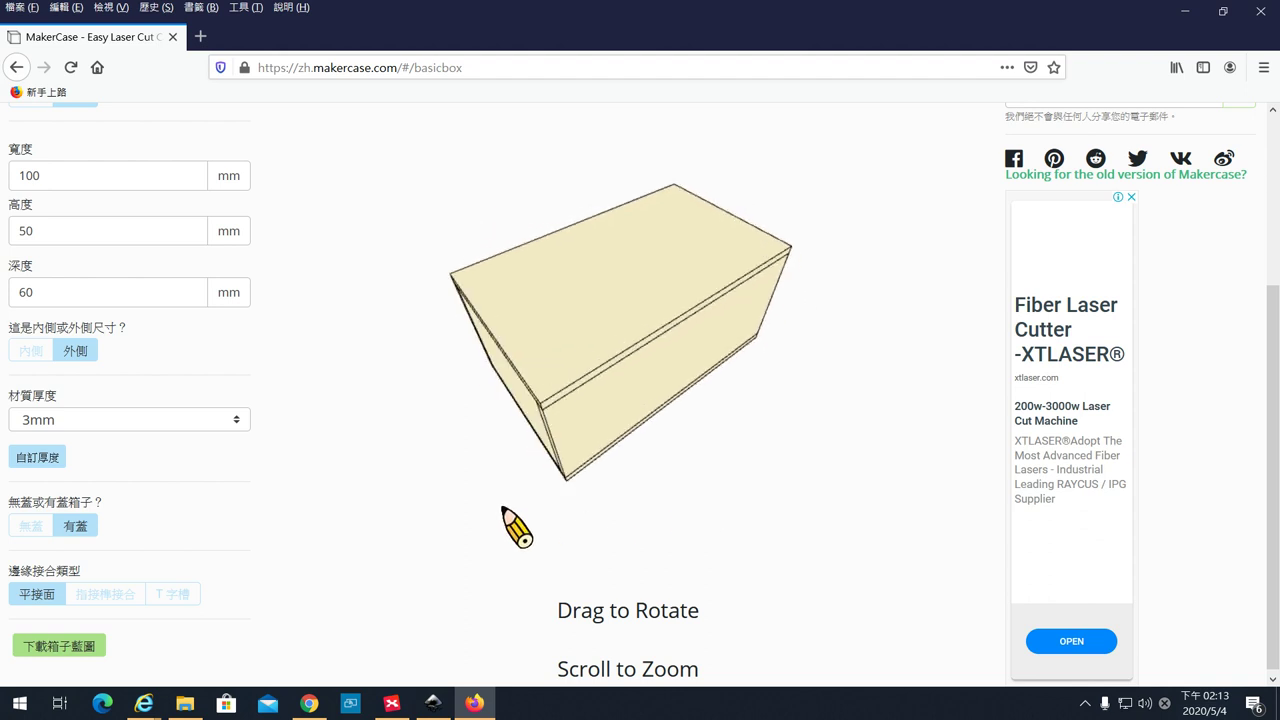
drag(501, 508, 525, 496)
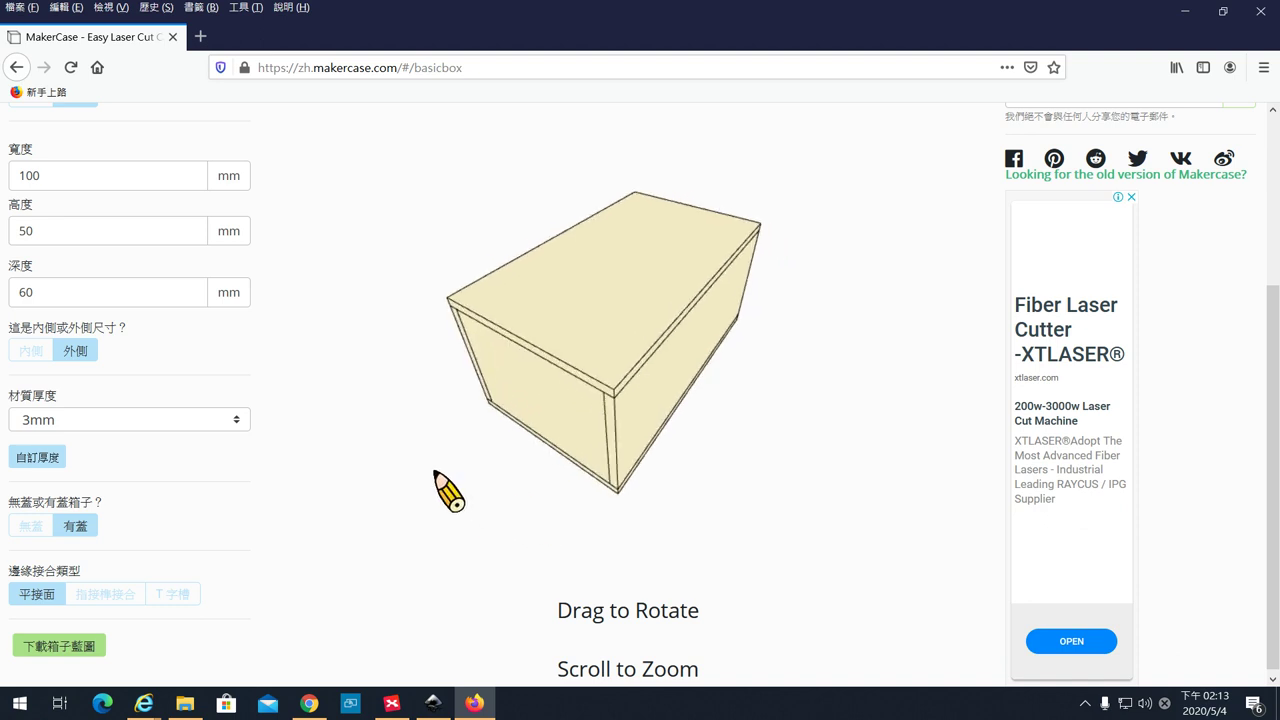
- Set the edge joint type to finger joints (指接榫接合), size 24.39, and inspect the tabs in the preview
click(108, 598)
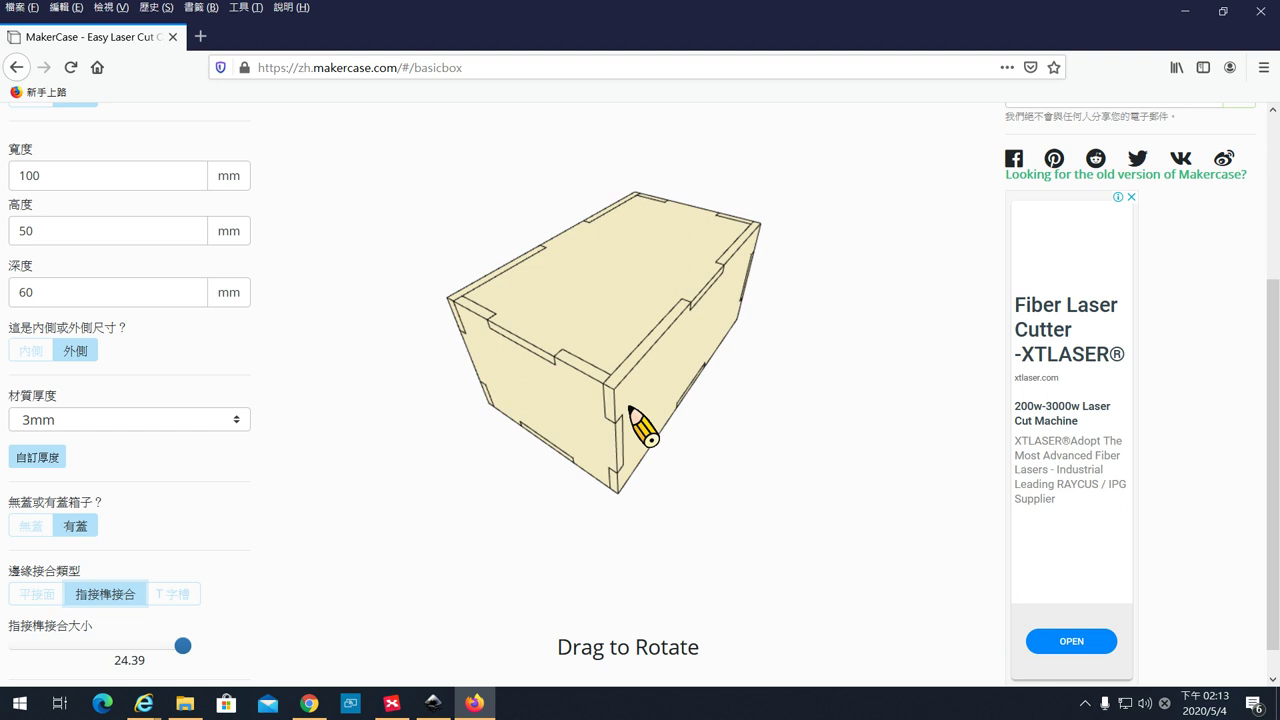
scroll(630, 410, up, 1)
scroll(632, 430, up, 3)
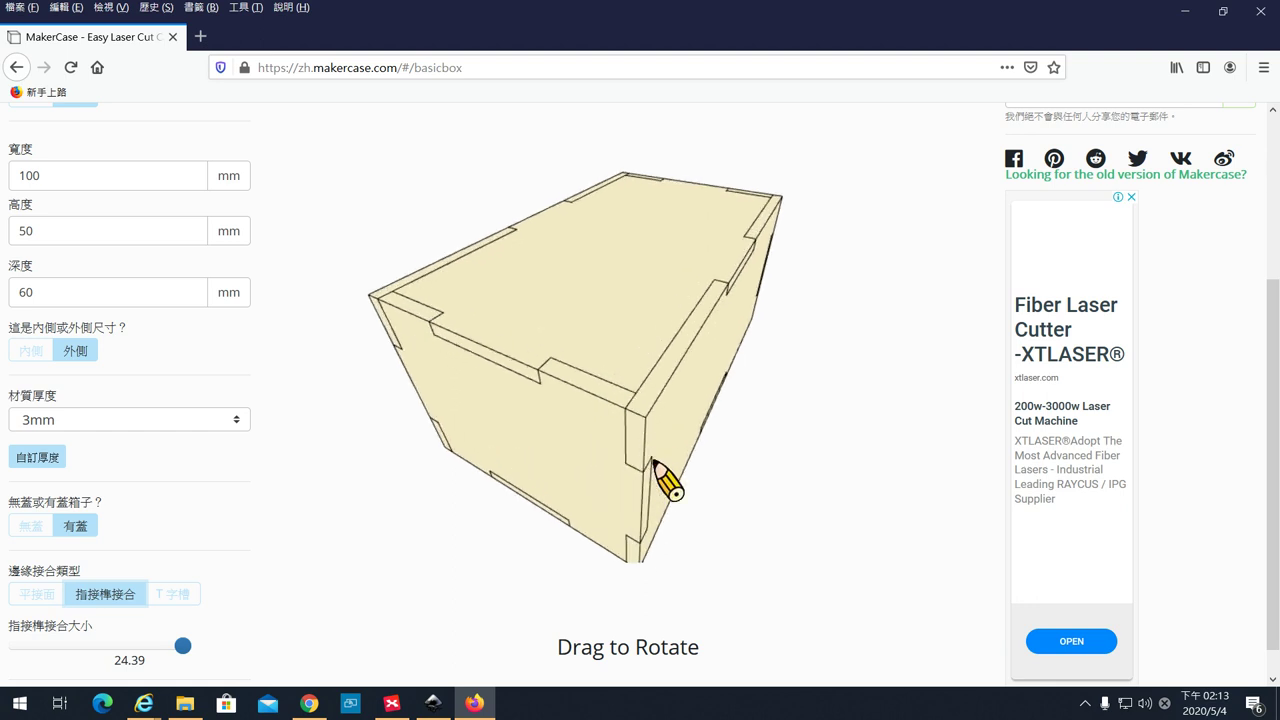
scroll(705, 480, up, 3)
scroll(706, 471, down, 2)
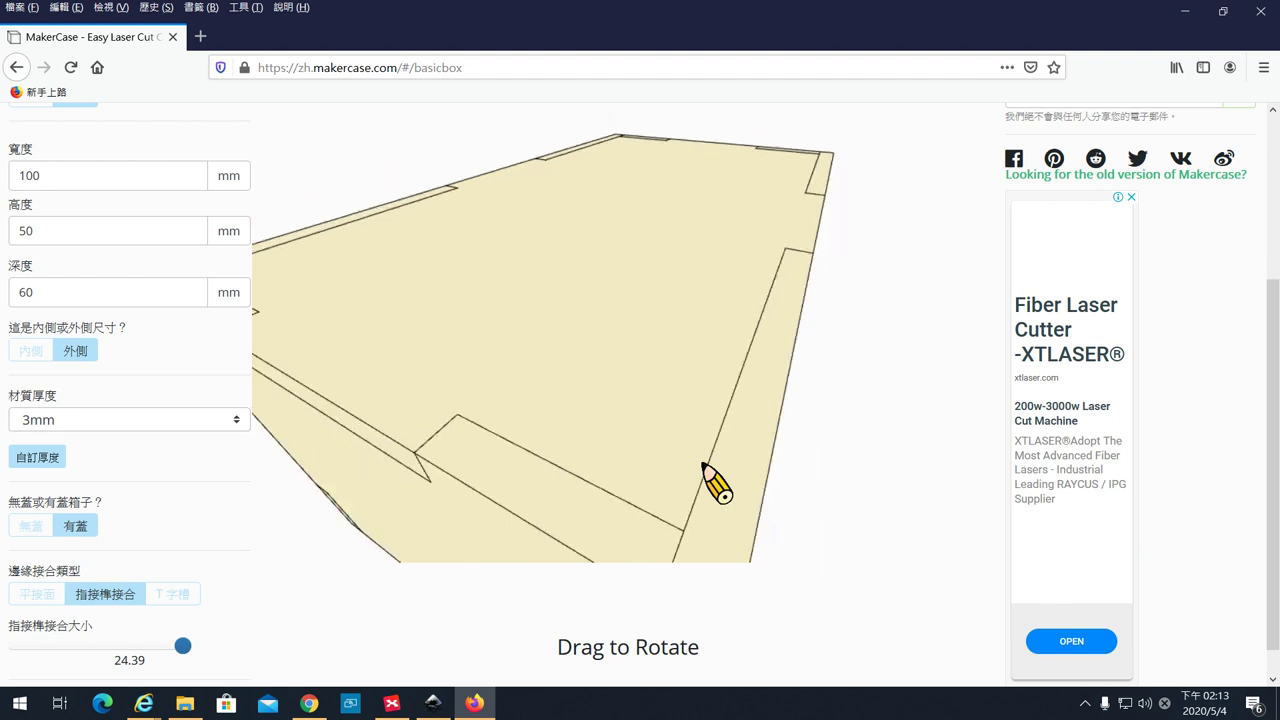
scroll(706, 490, down, 2)
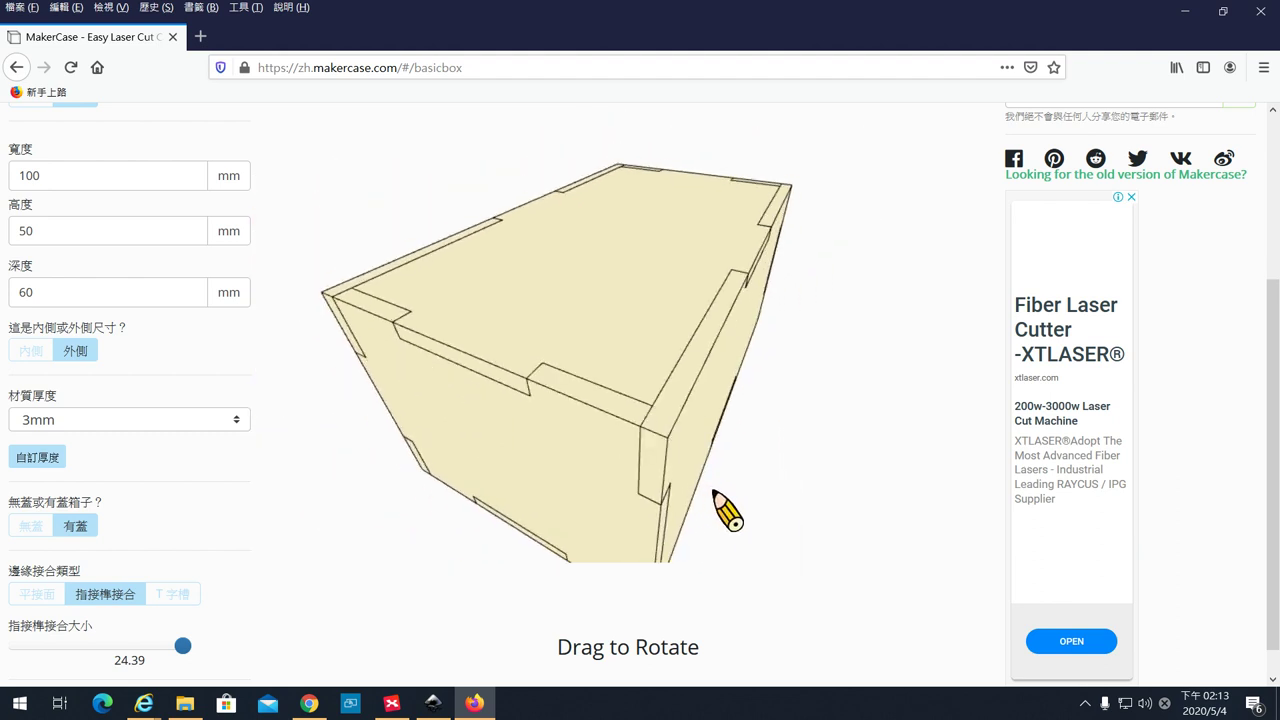
drag(731, 506, 726, 486)
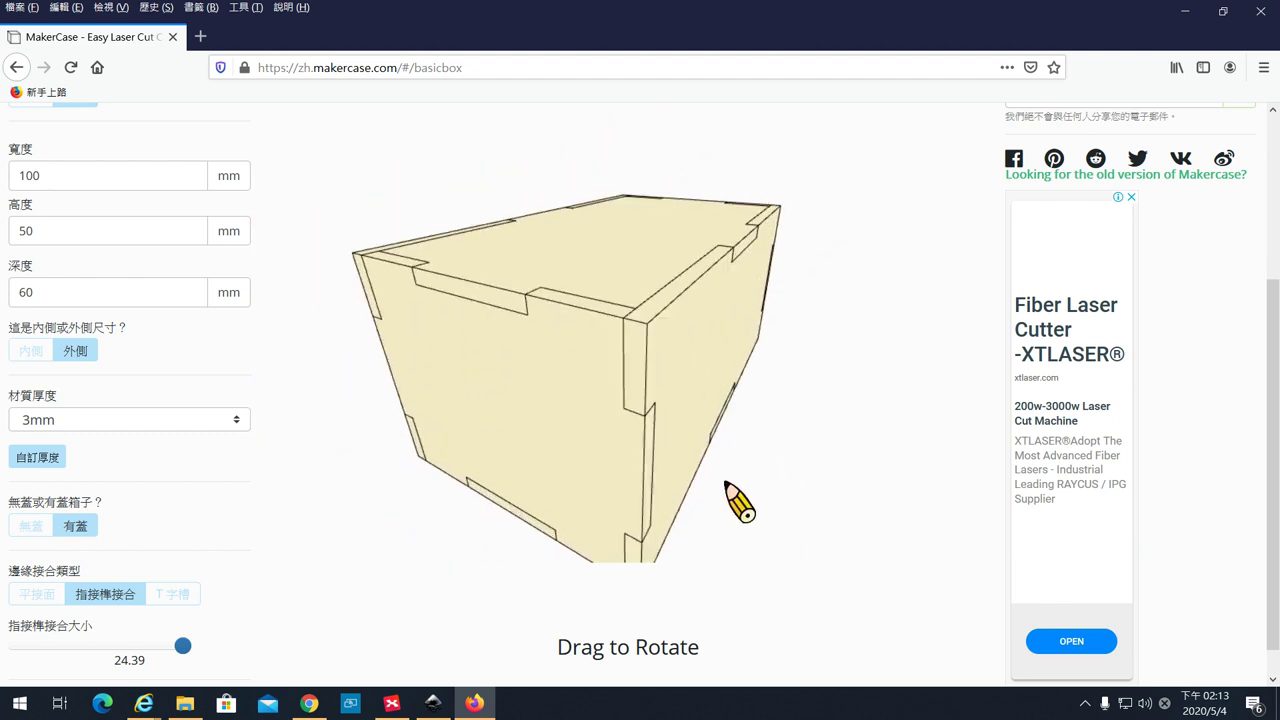
click(176, 597)
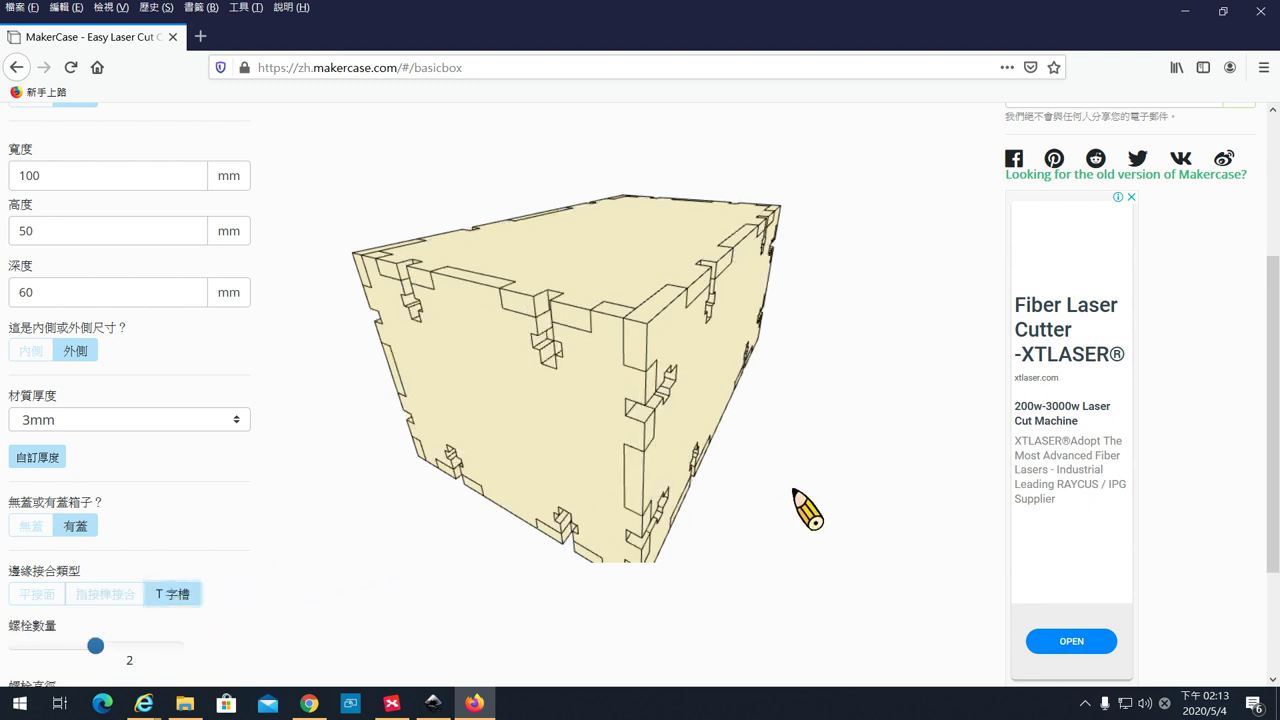
drag(808, 510, 731, 509)
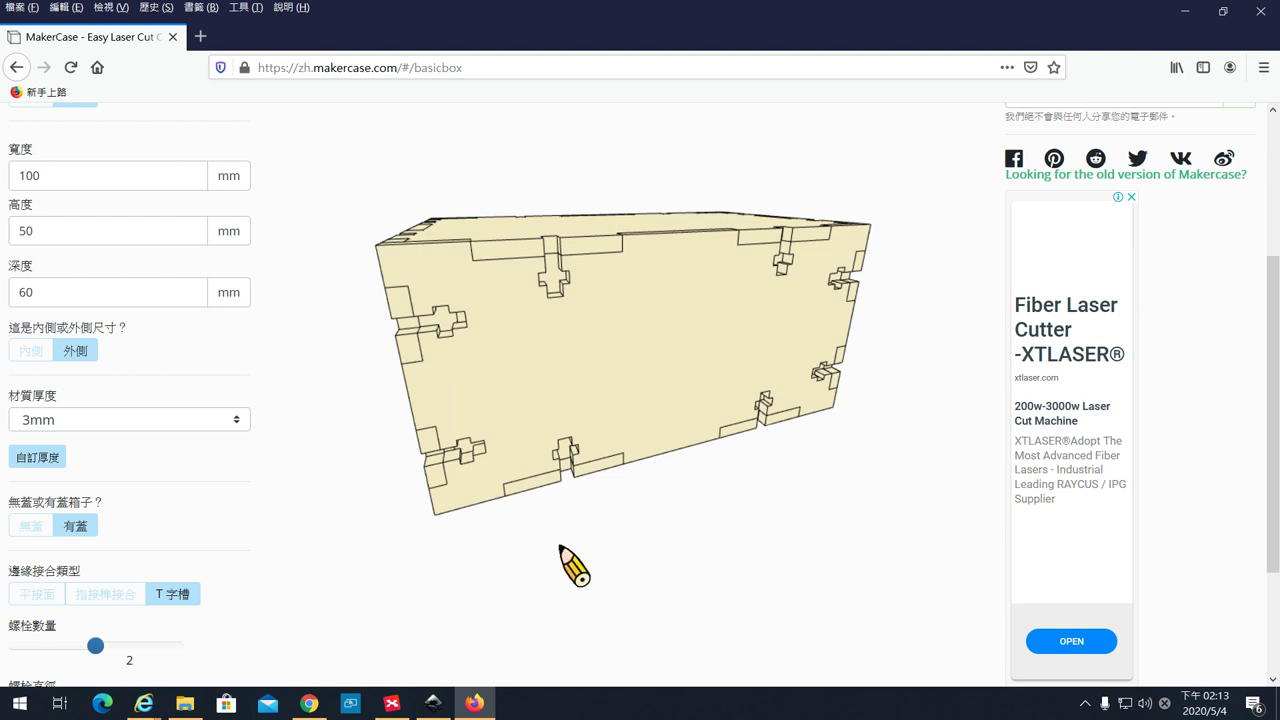
scroll(562, 550, up, 5)
drag(388, 458, 437, 453)
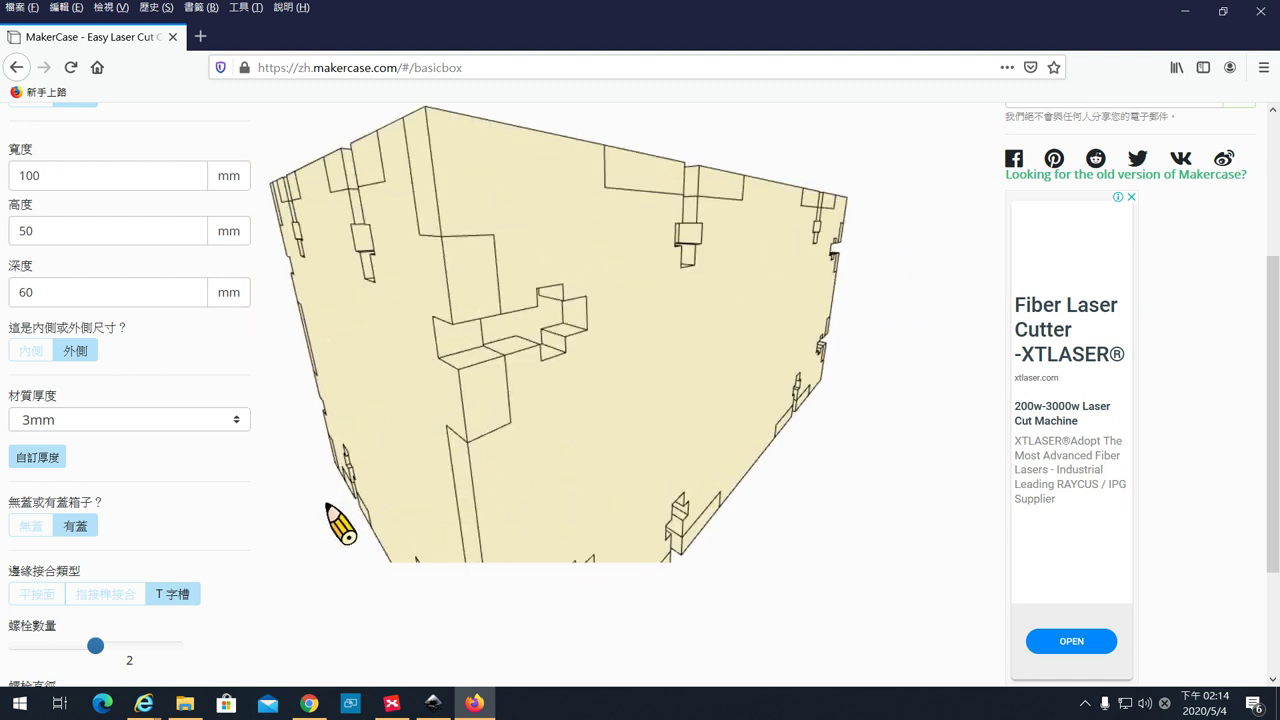
drag(1276, 360, 1266, 400)
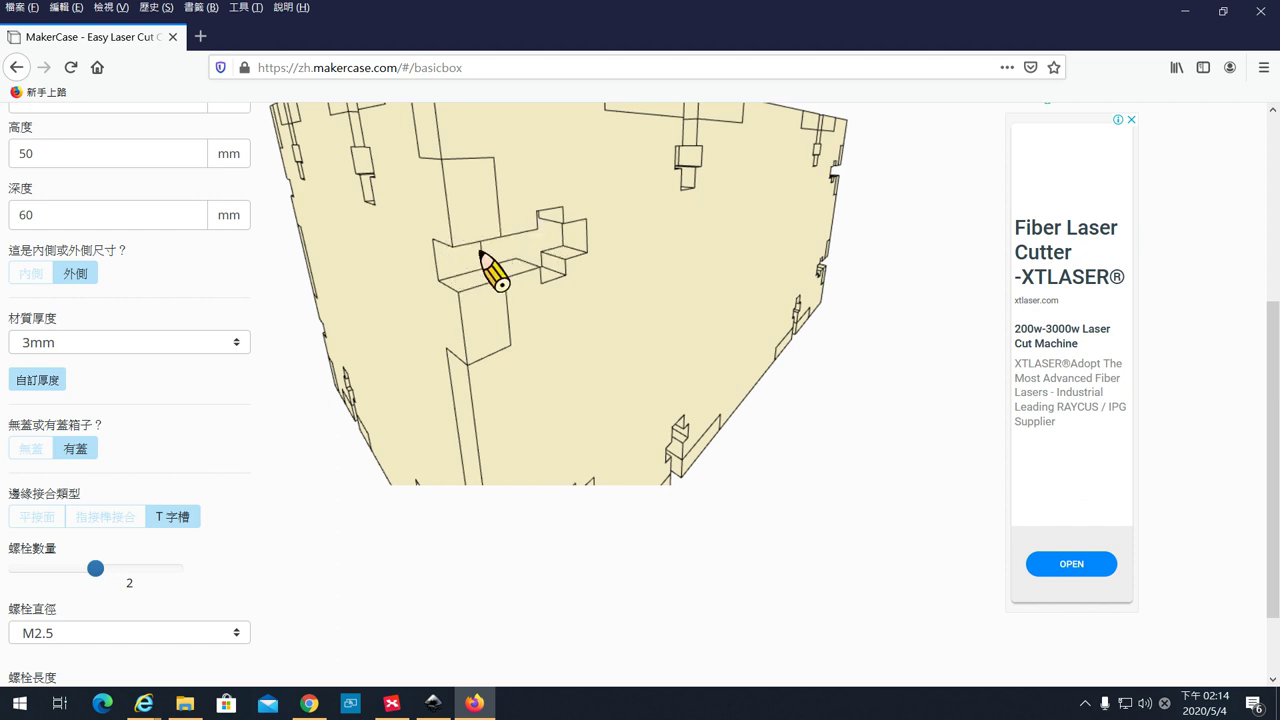
scroll(625, 313, down, 3)
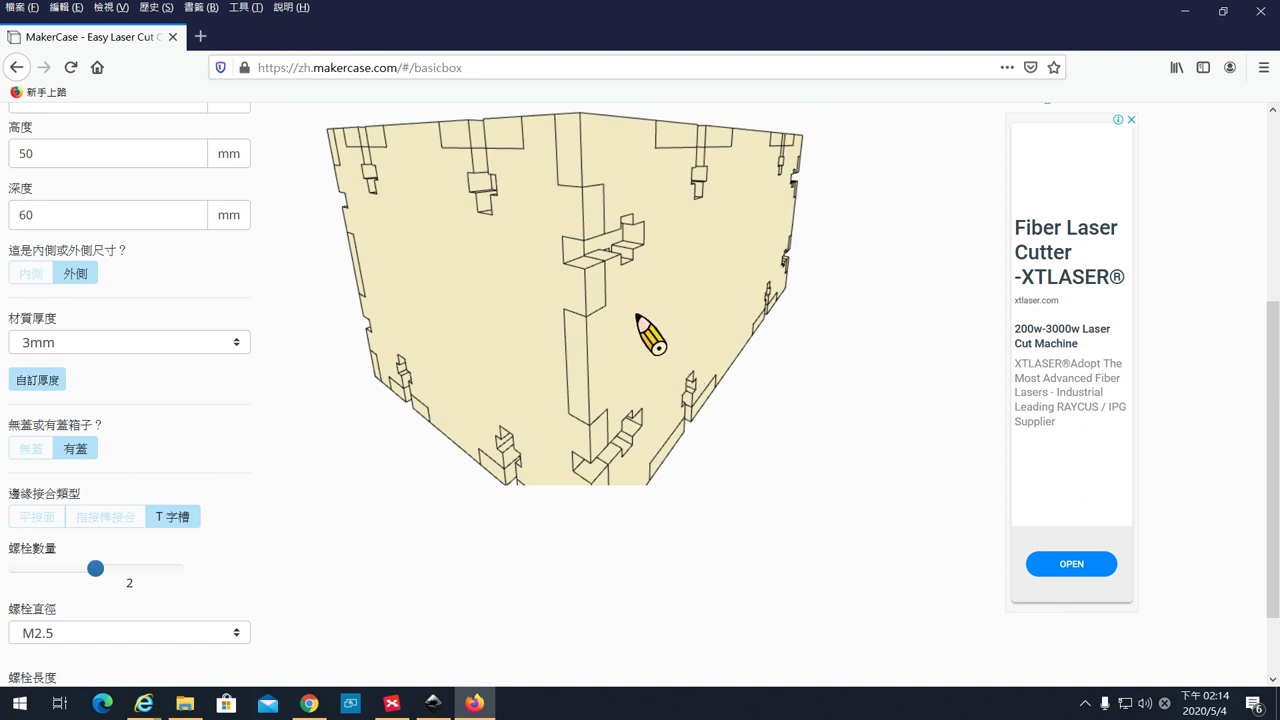
scroll(637, 318, down, 1)
mouse_move(594, 394)
mouse_down()
mouse_move(594, 429)
mouse_move(623, 429)
mouse_up()
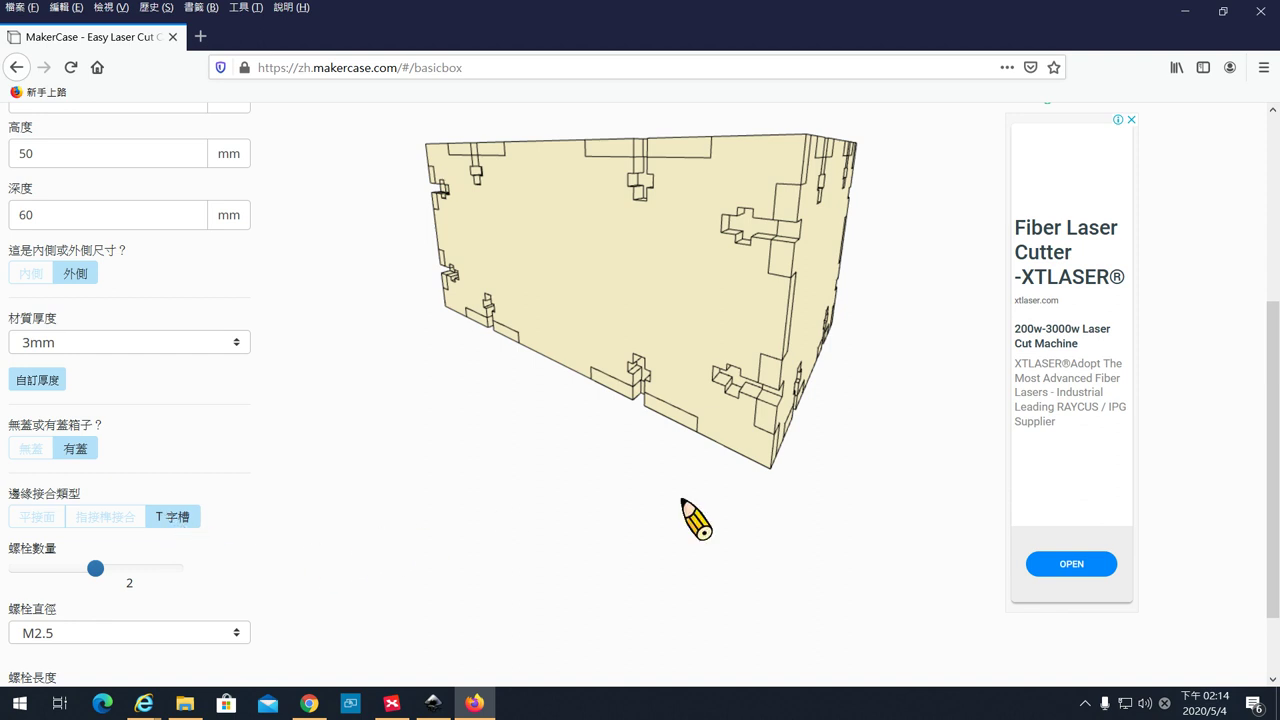
scroll(1276, 398, down, 1)
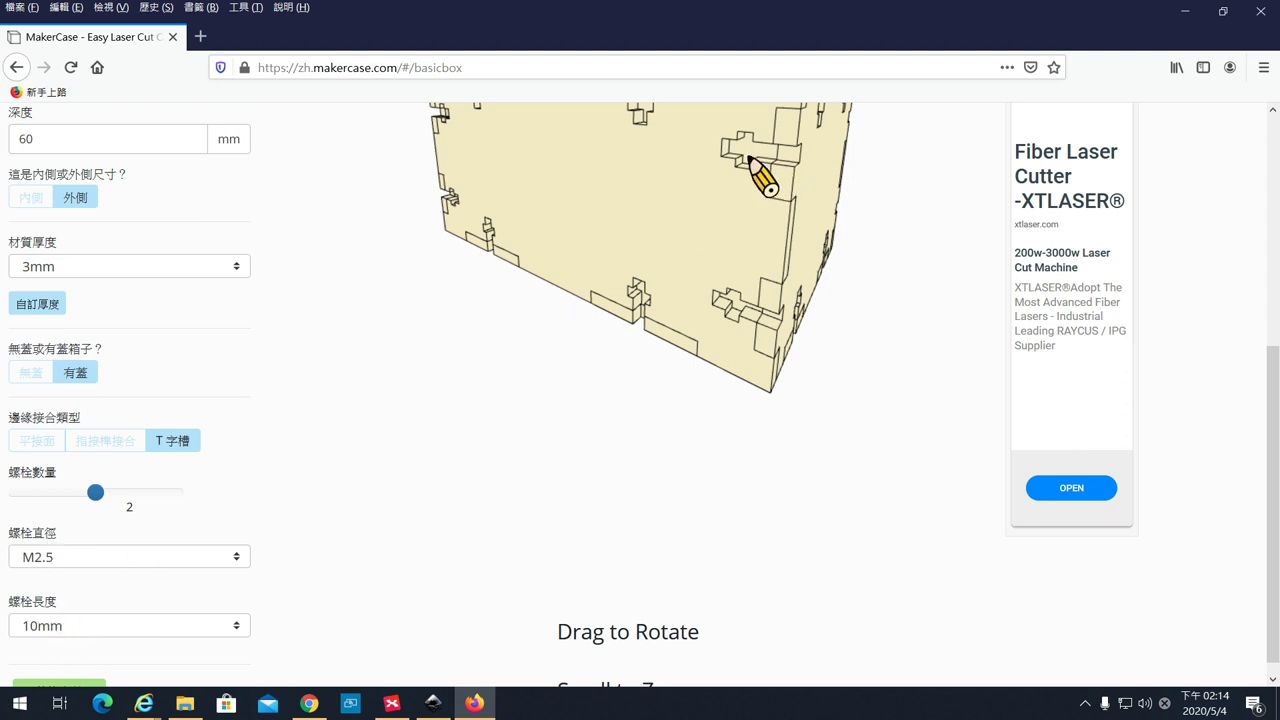
click(105, 440)
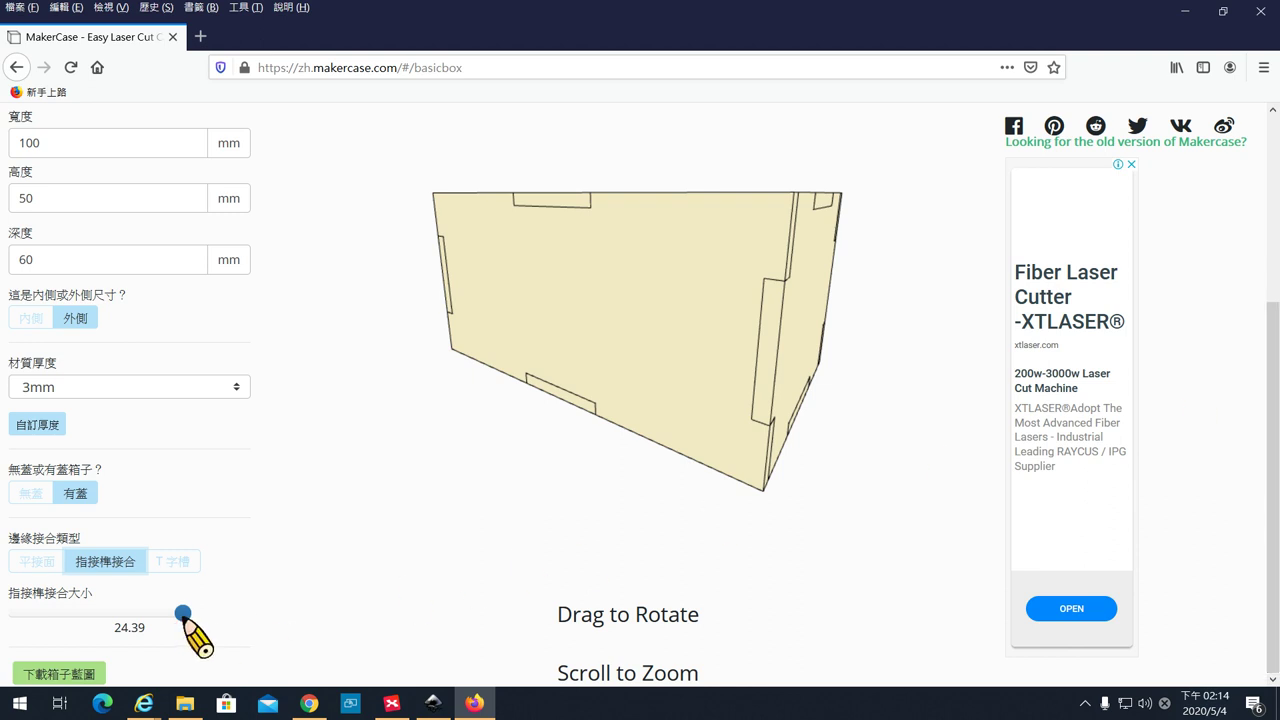
- Reduce the finger-joint size from 18 to about 8, then to 7.125, and view the top face
drag(184, 614, 33, 614)
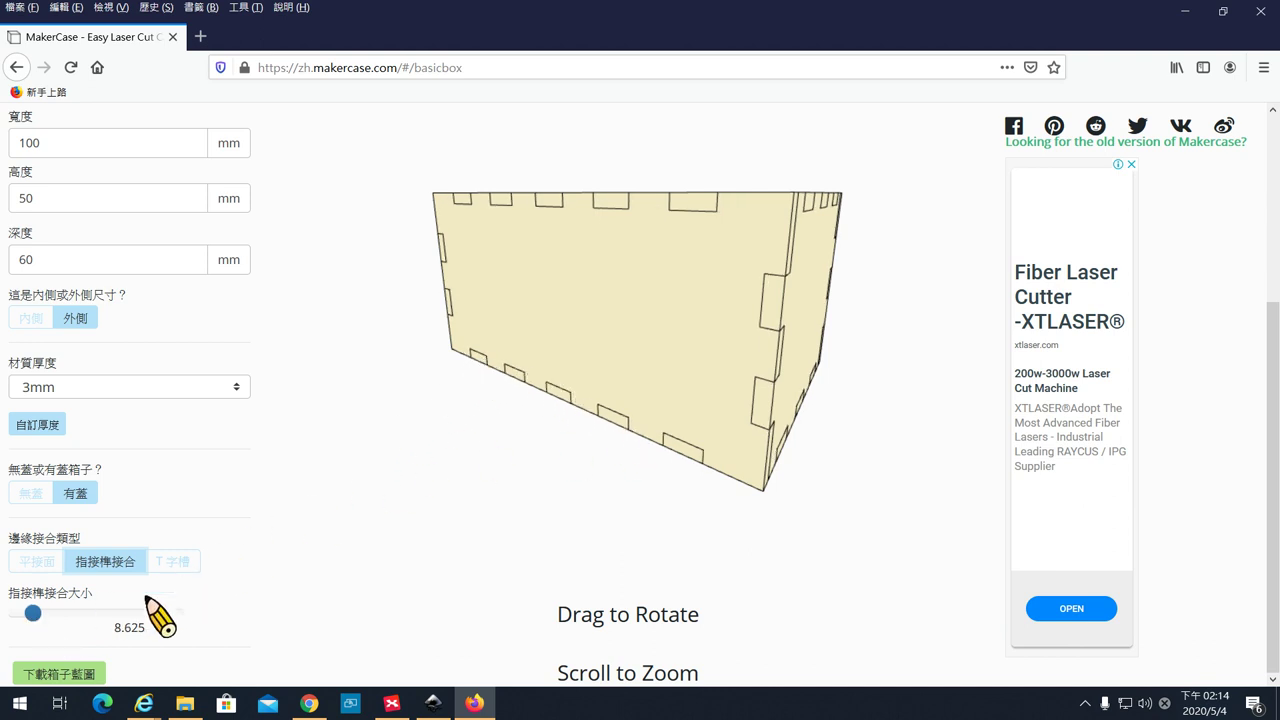
mouse_move(33, 614)
mouse_down()
mouse_move(47, 614)
mouse_move(26, 614)
mouse_up()
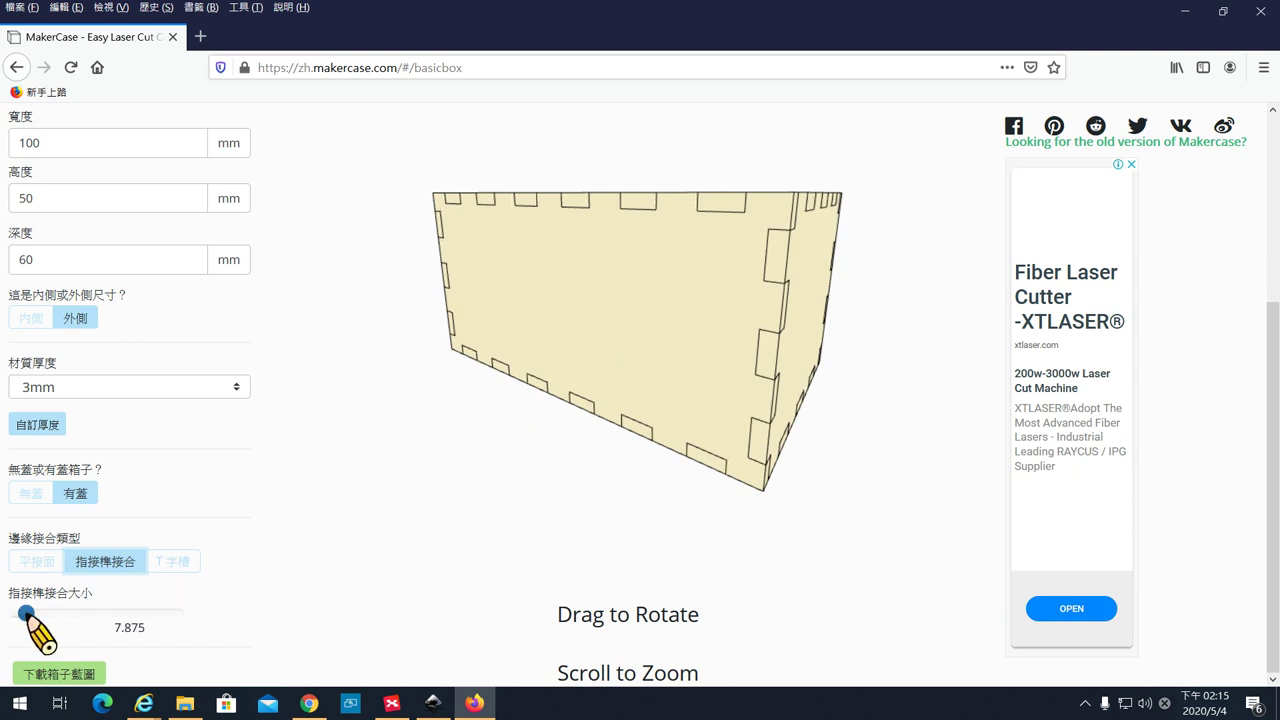
drag(26, 613, 19, 613)
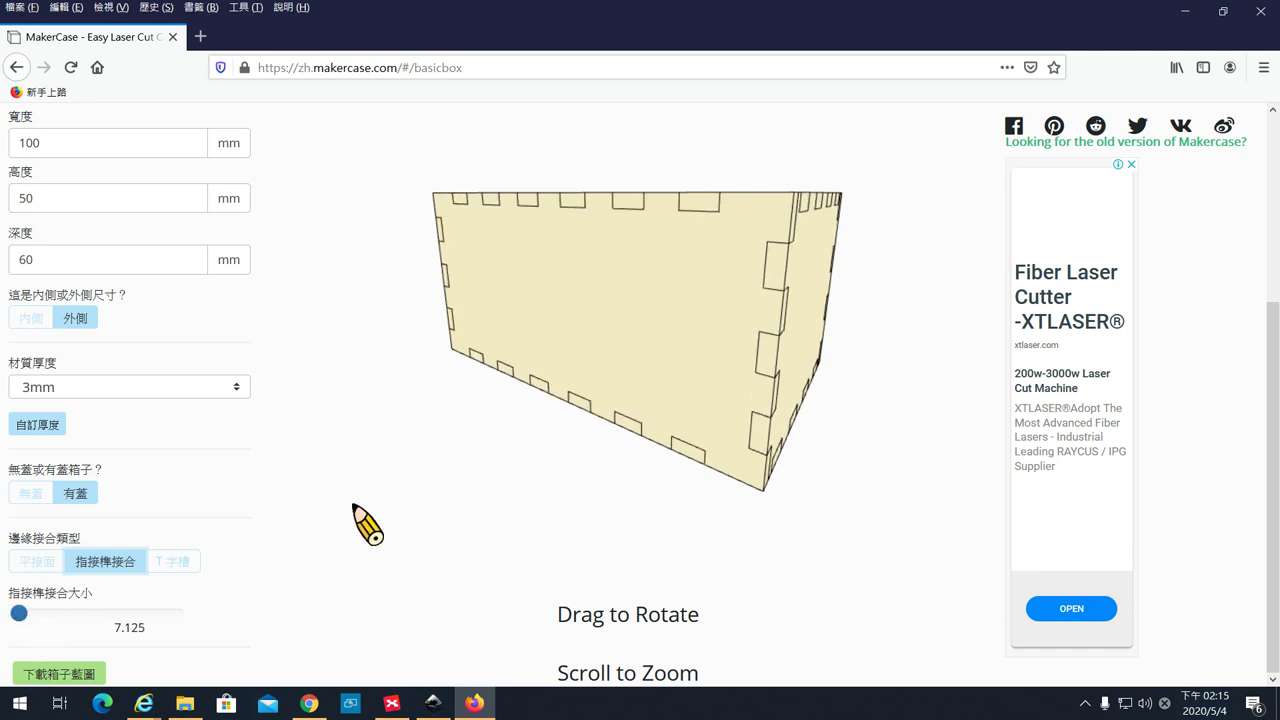
drag(903, 371, 885, 409)
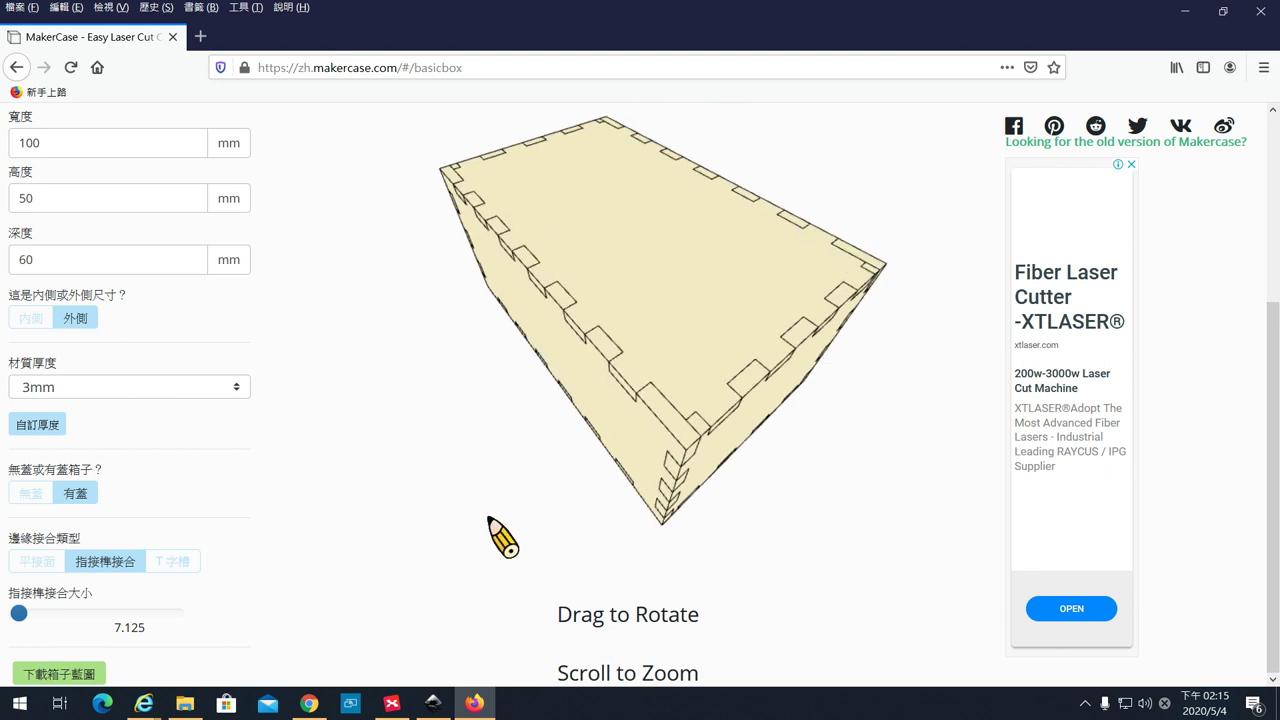